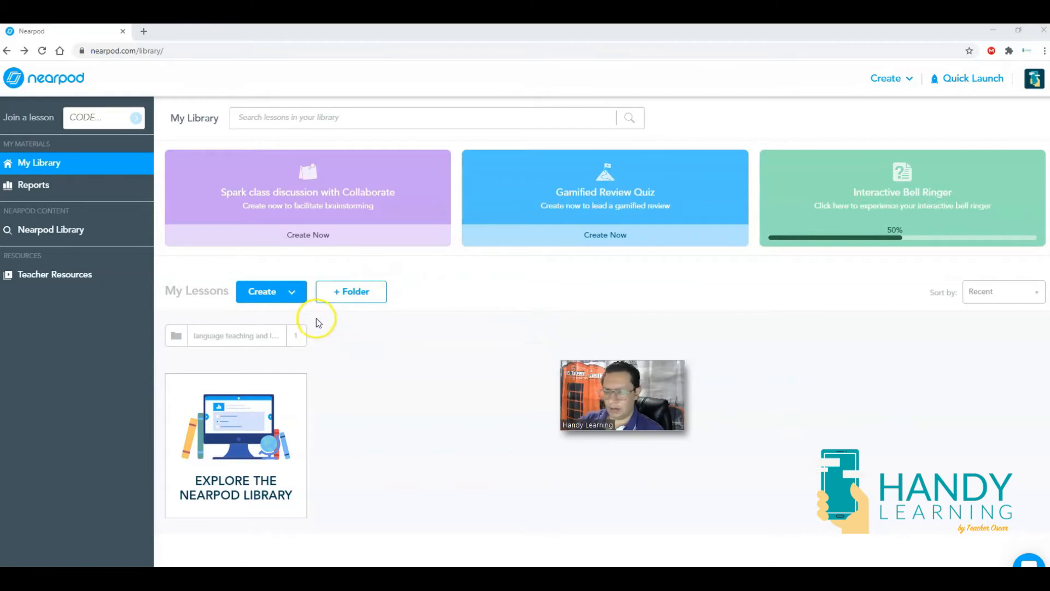
Create a new lesson from the library page.
click(262, 296)
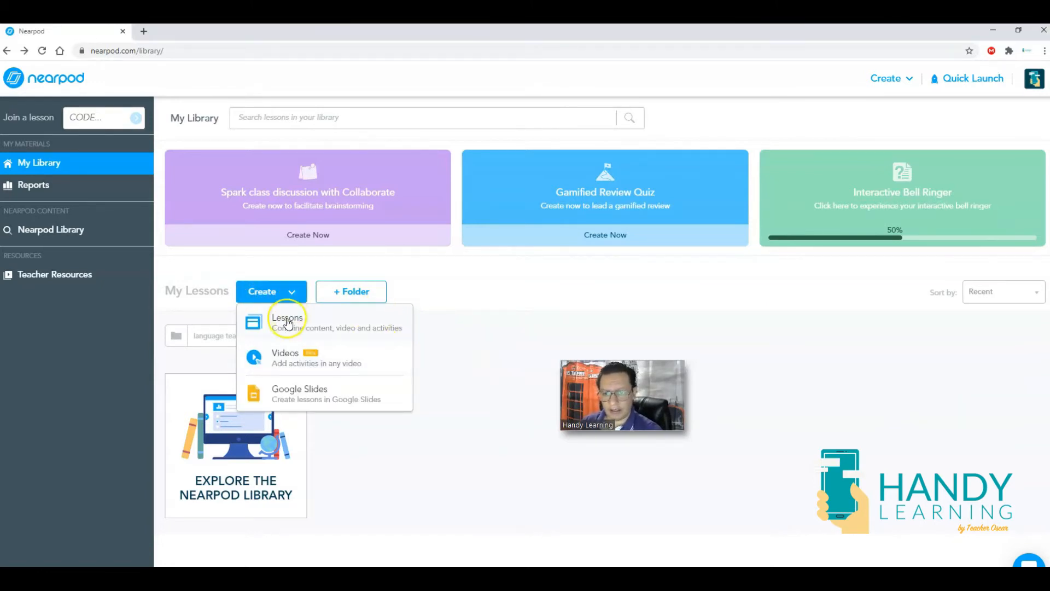
click(289, 323)
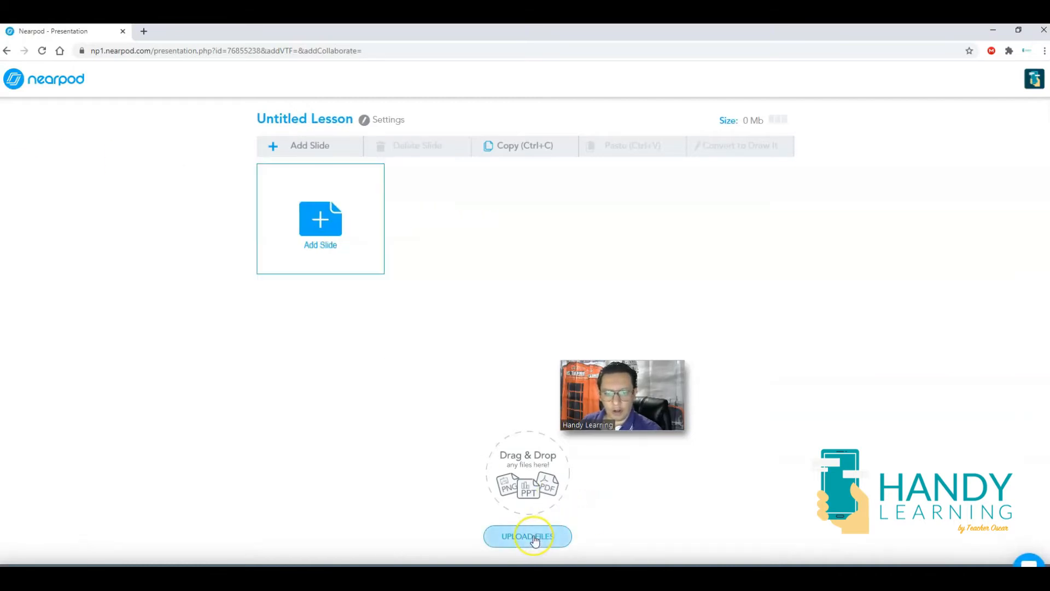
Add a blank content slide to the lesson and look through the available slide themes.
click(321, 249)
drag(632, 369, 188, 204)
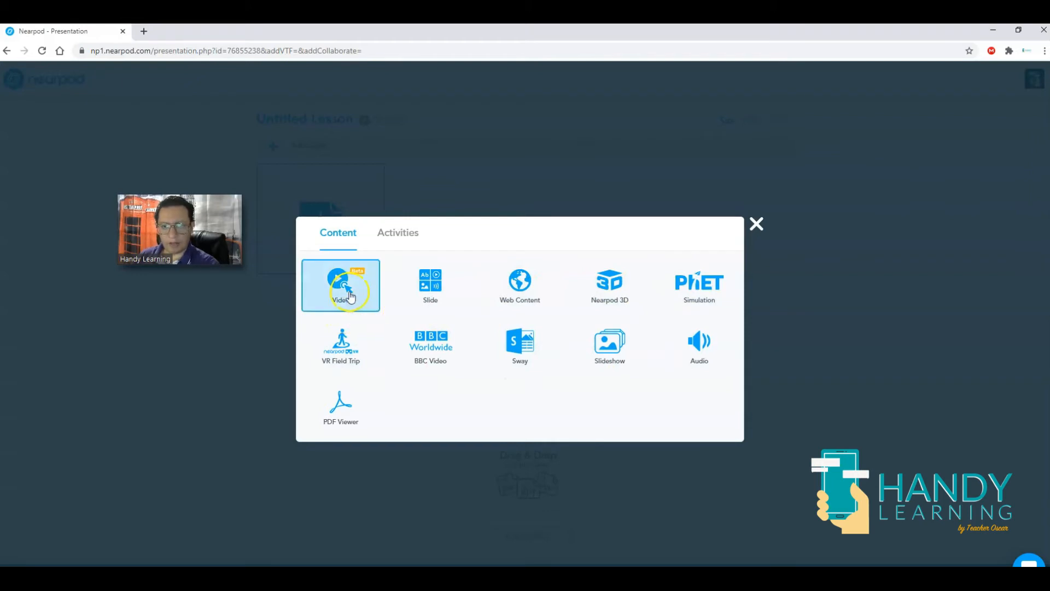
click(443, 301)
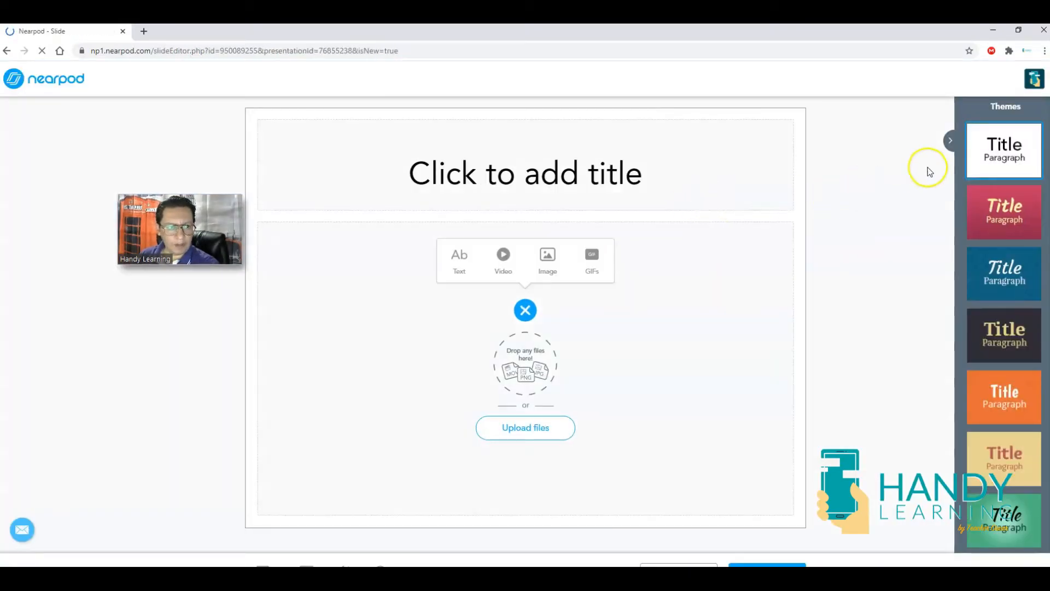
scroll(1021, 344, down, 2)
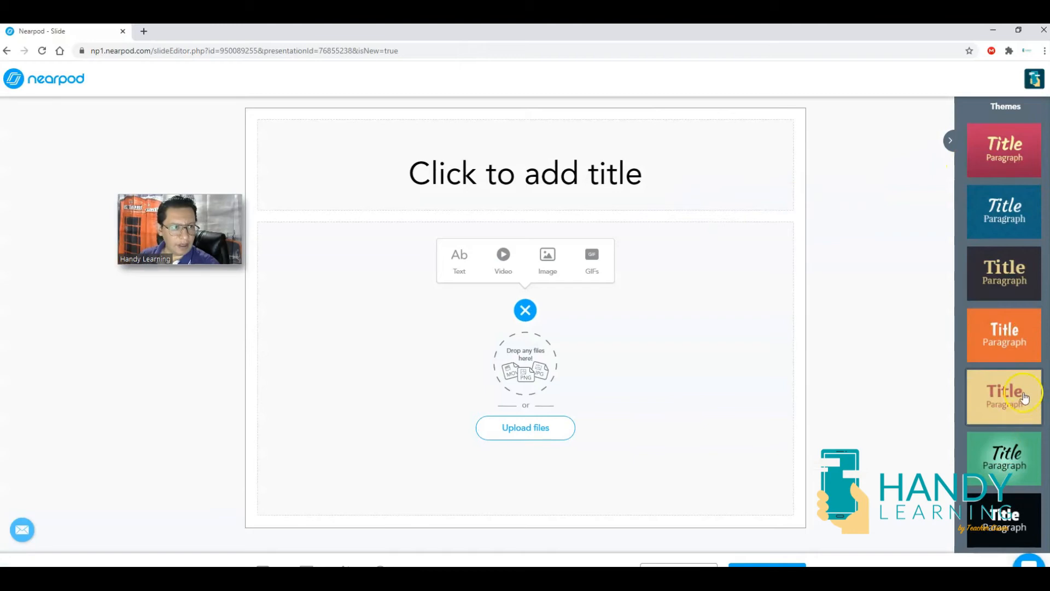
scroll(993, 164, up, 2)
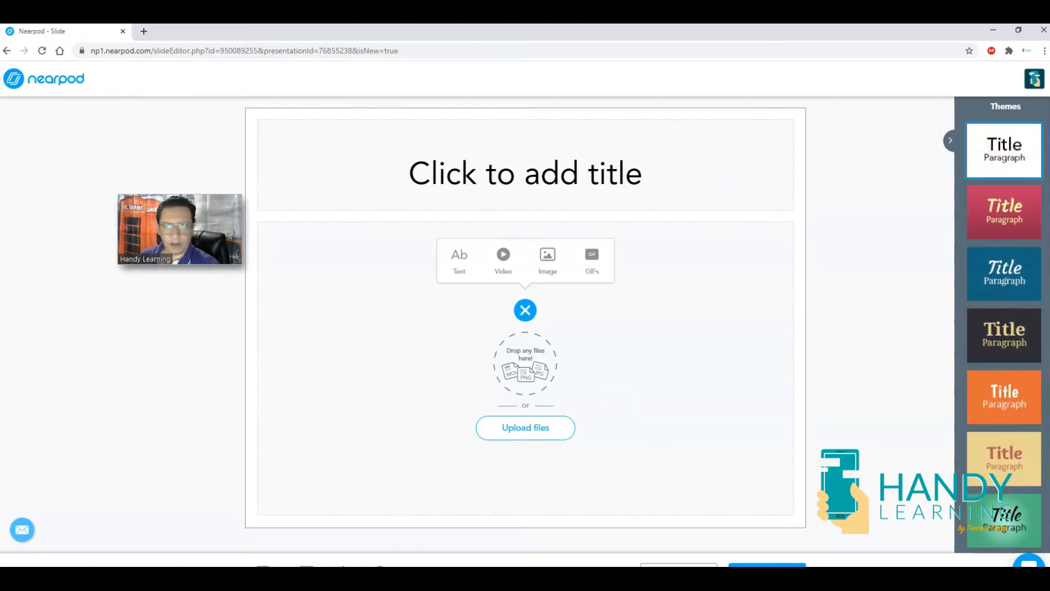
Return to the lesson overview and delete the blank slide.
click(7, 51)
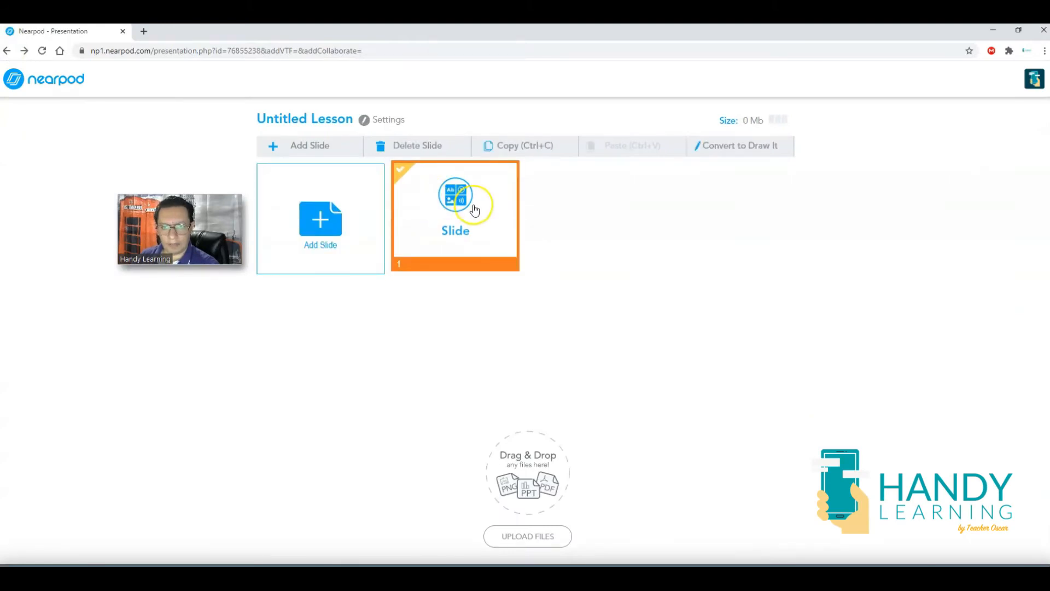
click(477, 210)
click(569, 233)
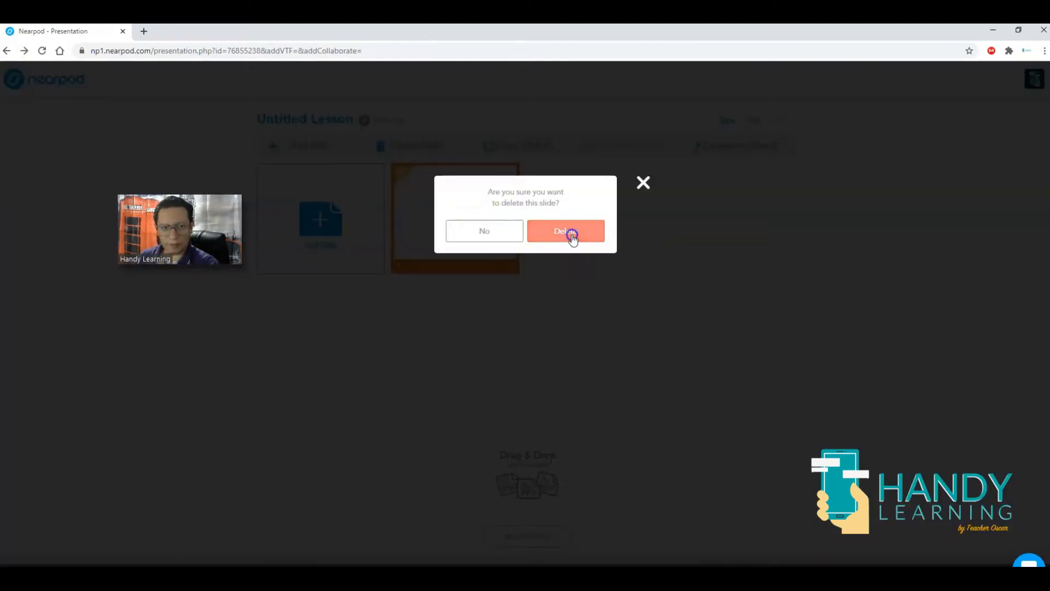
click(316, 226)
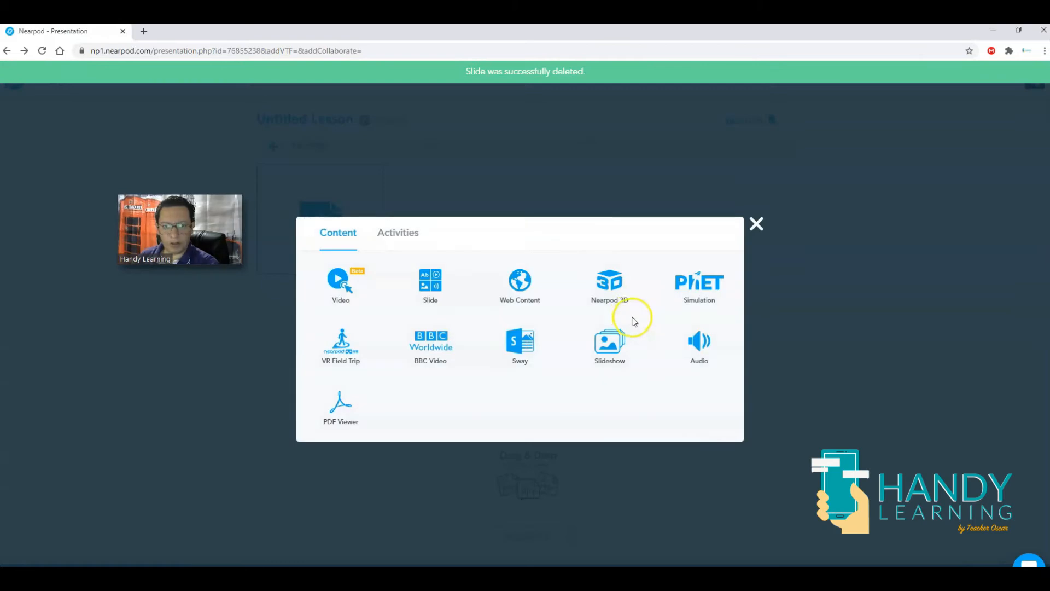
click(756, 225)
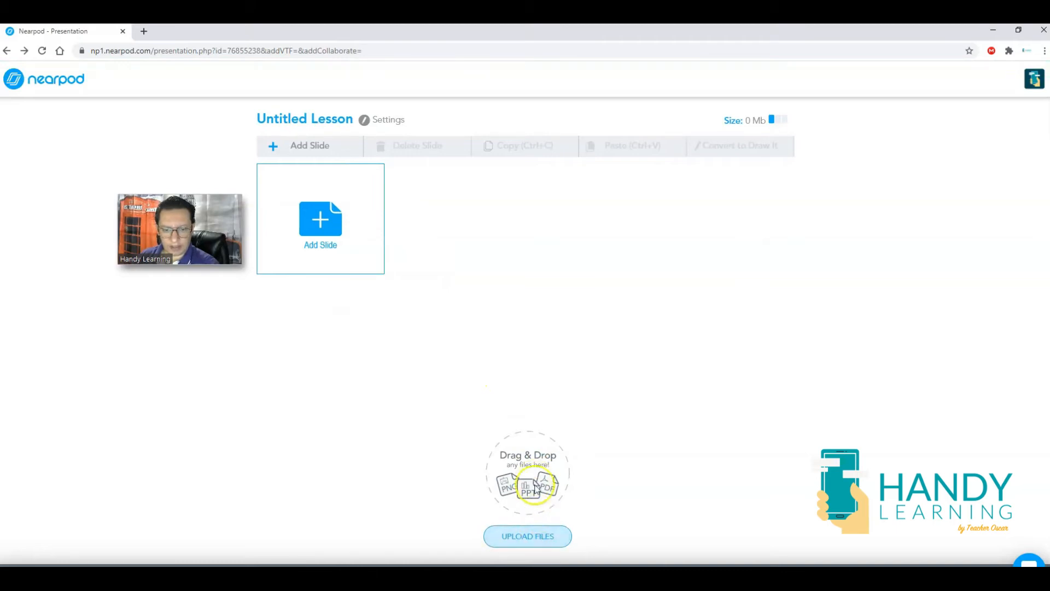
Upload the PowerPoint file "2. APPROACH METHOD PROCEDURE AND TECHNIQUE" from the Downloads folder into the lesson.
click(540, 537)
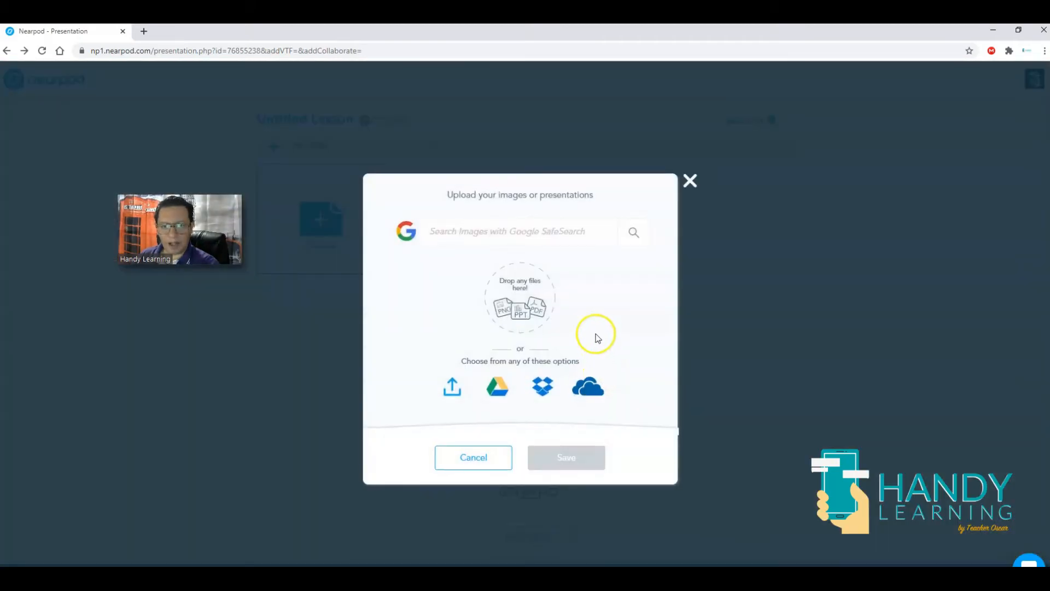
click(221, 574)
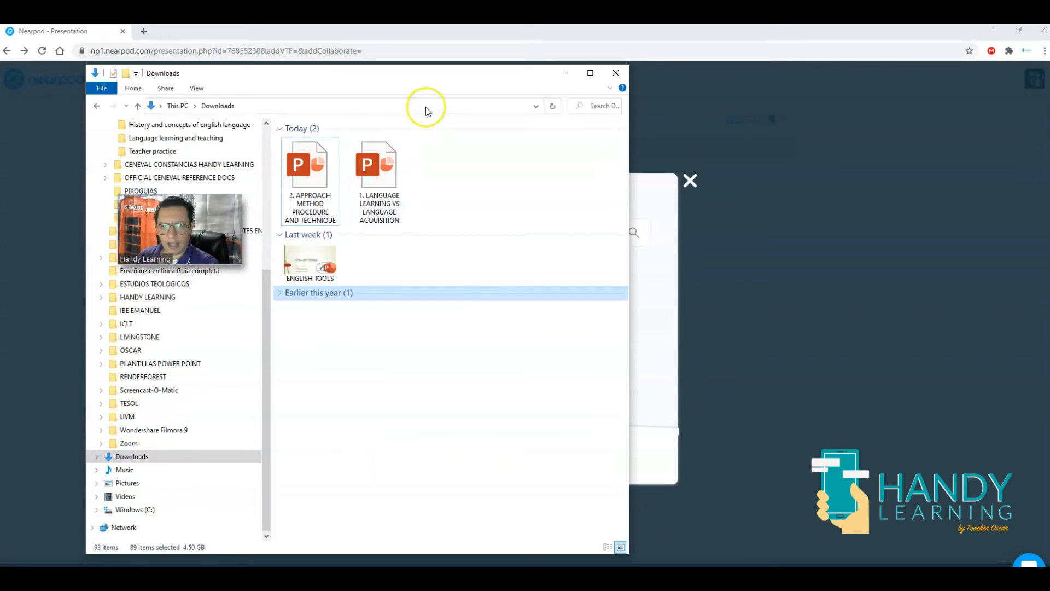
drag(155, 213, 101, 185)
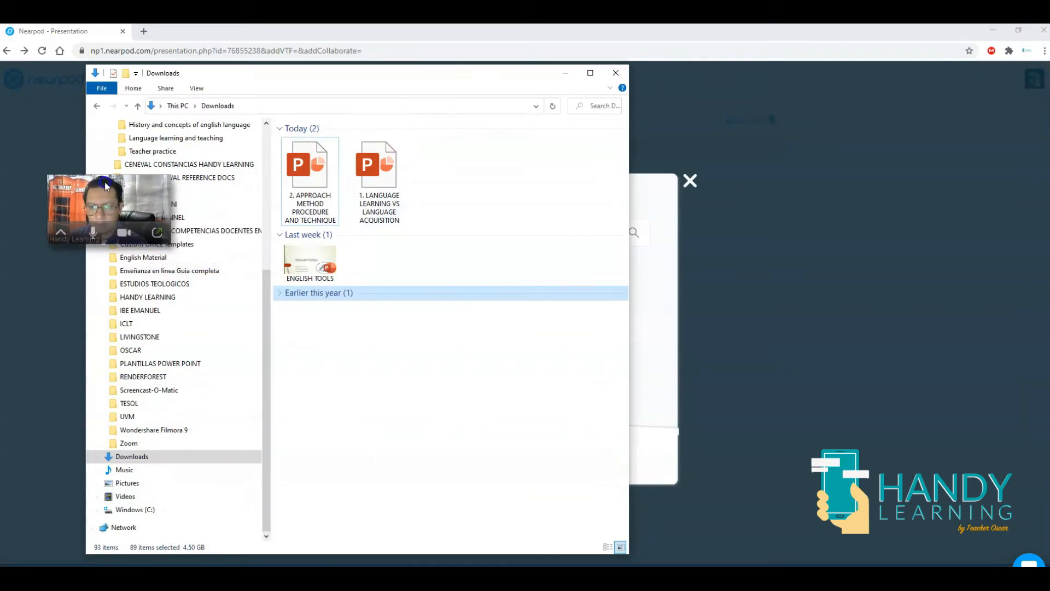
drag(439, 74, 349, 151)
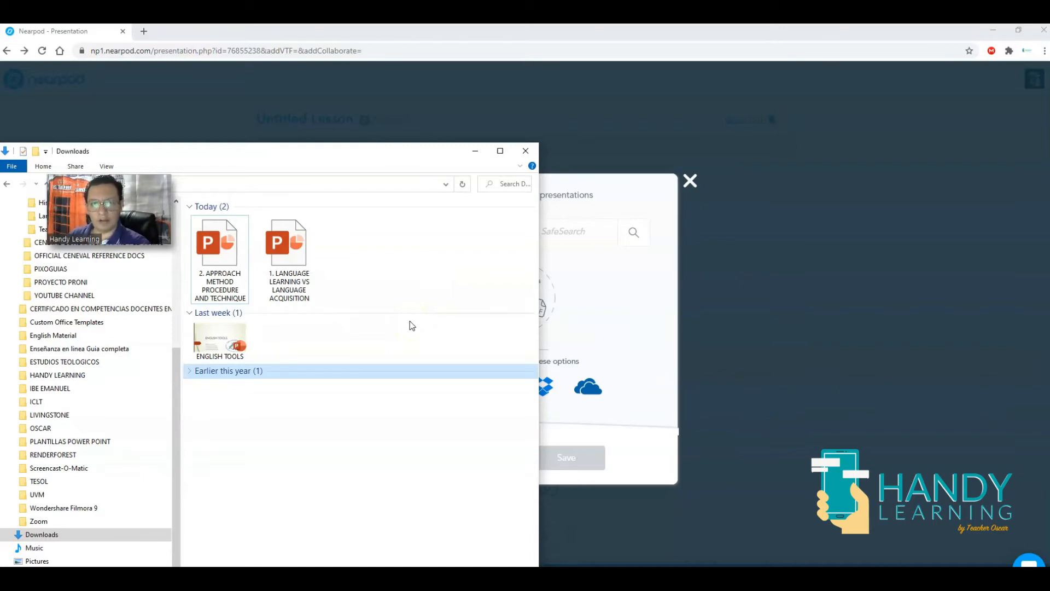
drag(222, 249, 599, 325)
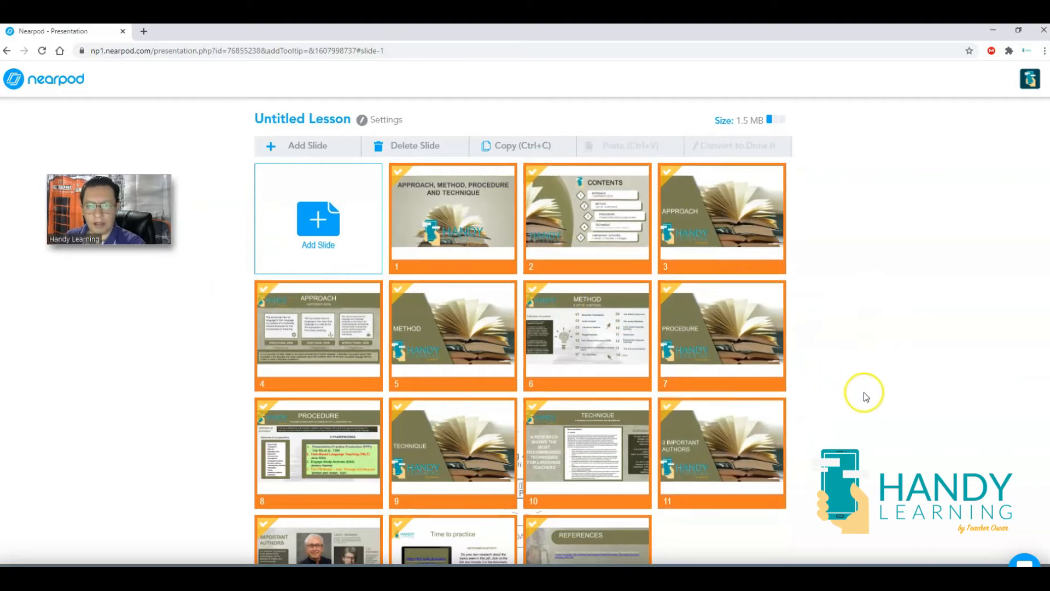
Look through the imported slides in the lesson overview.
scroll(864, 393, down, 1)
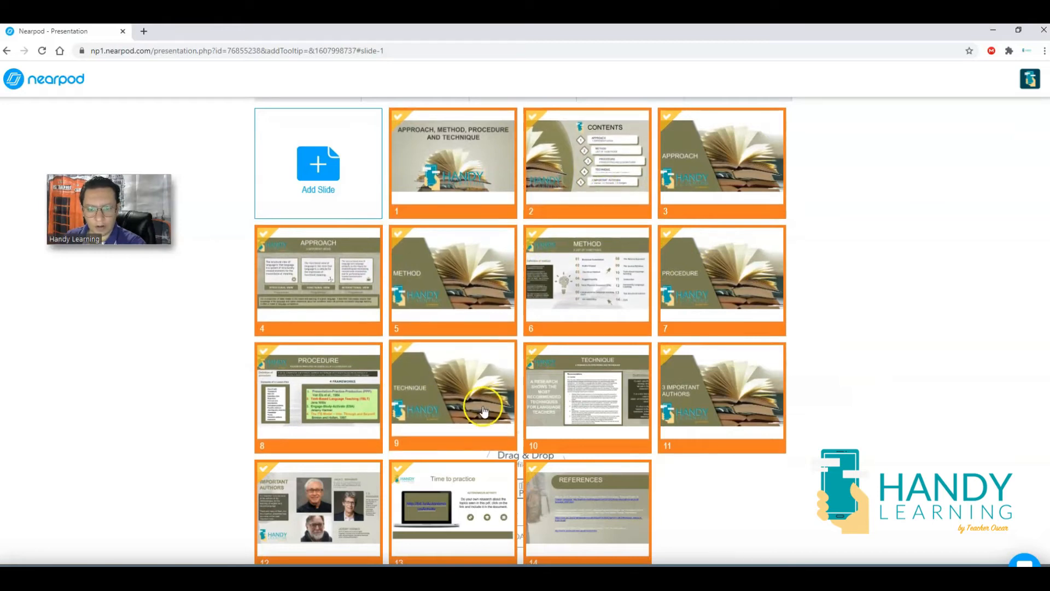
scroll(483, 410, down, 3)
scroll(570, 438, up, 3)
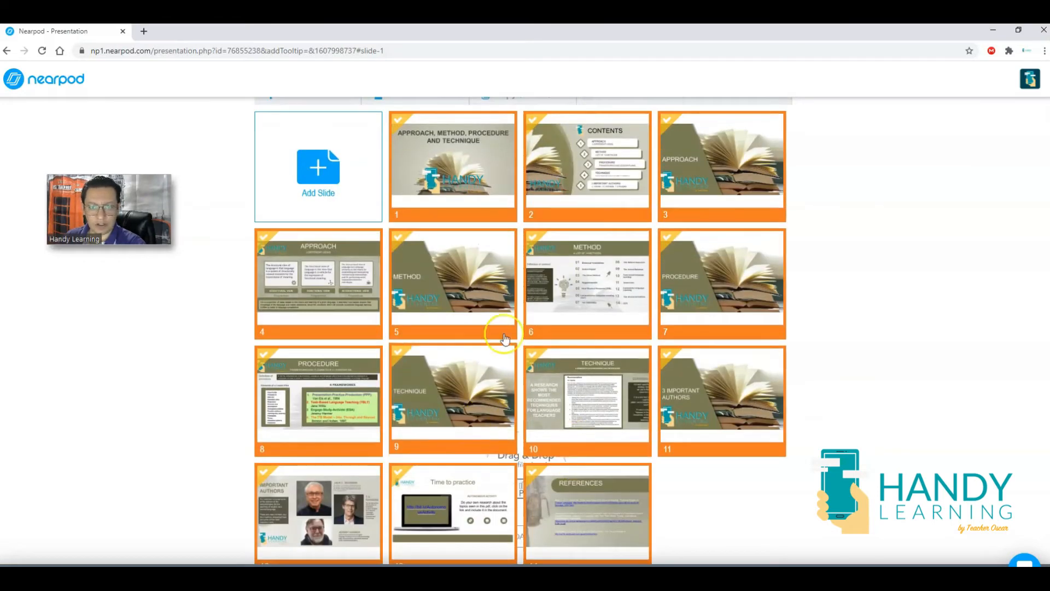
scroll(547, 333, up, 1)
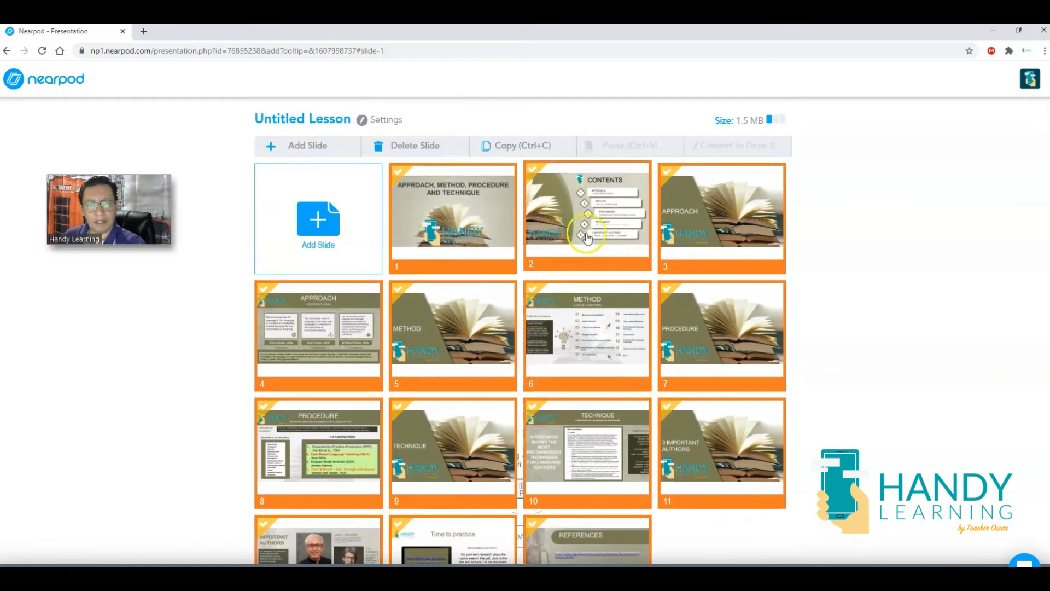
scroll(213, 241, down, 1)
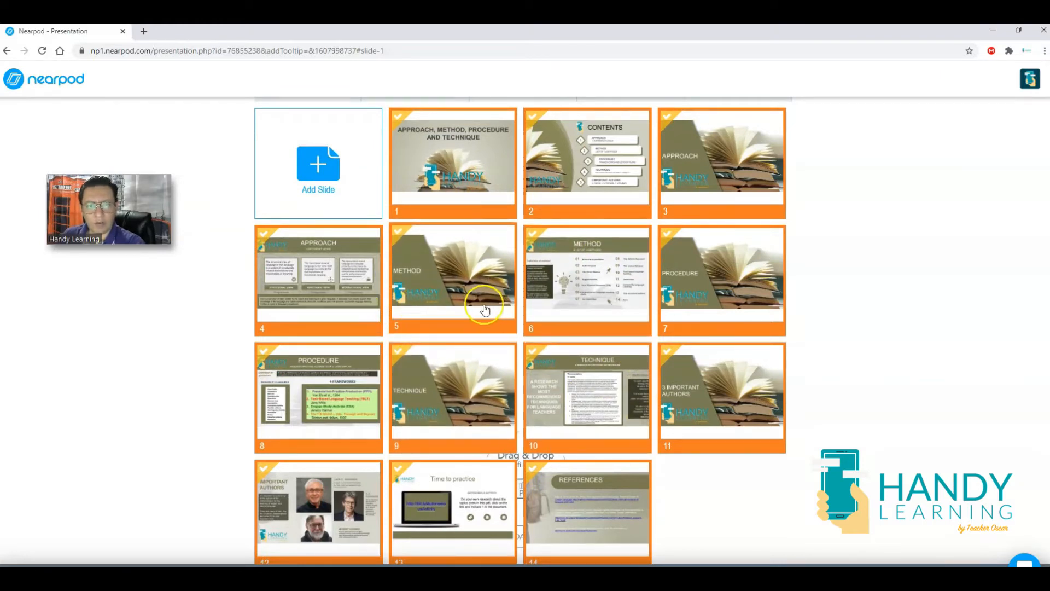
Add an Open-Ended Question activity to the lesson.
click(352, 174)
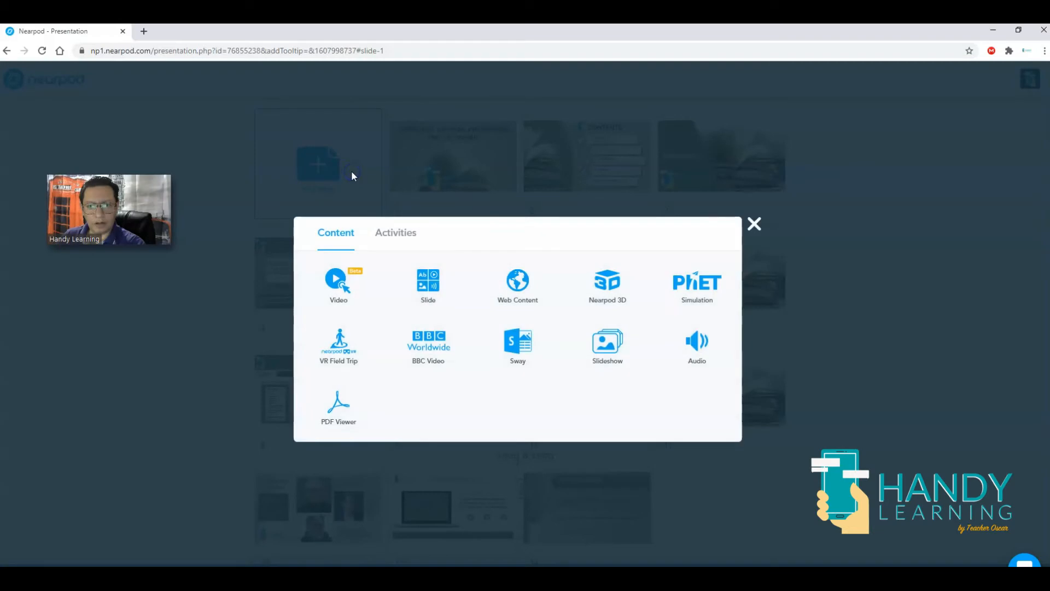
click(753, 227)
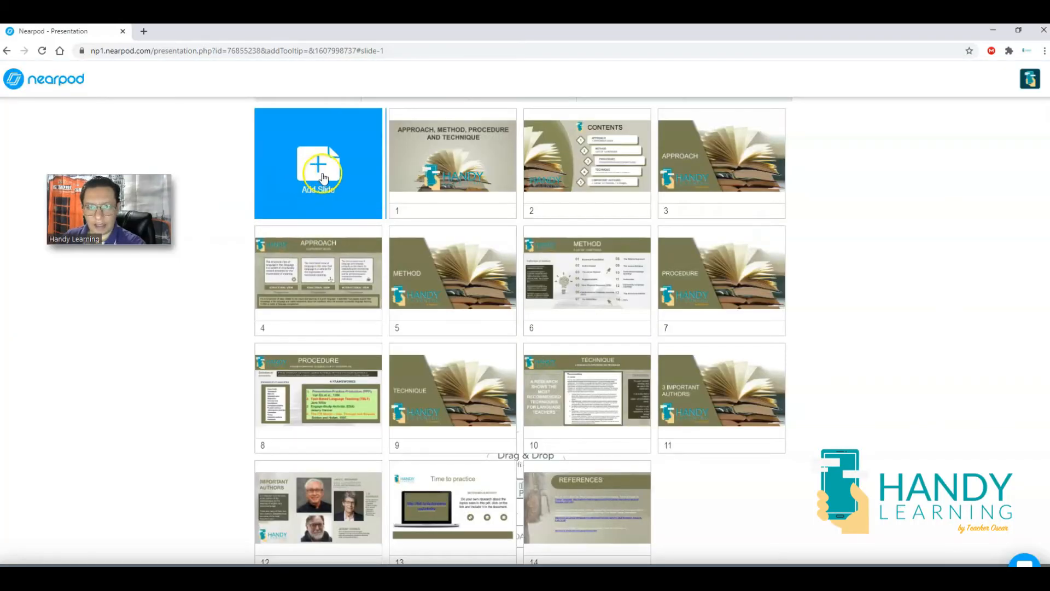
click(322, 175)
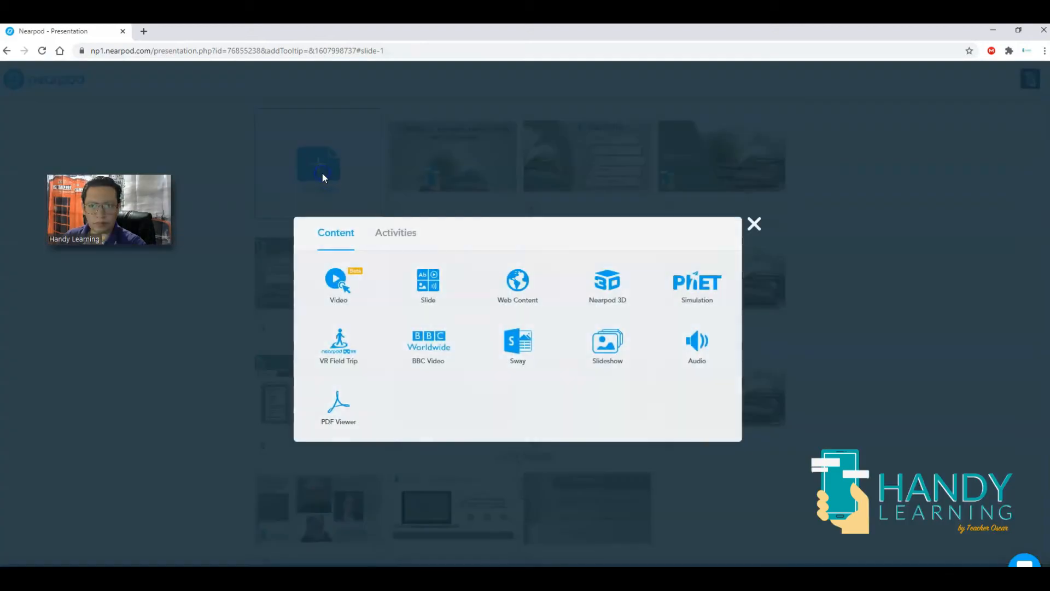
click(398, 235)
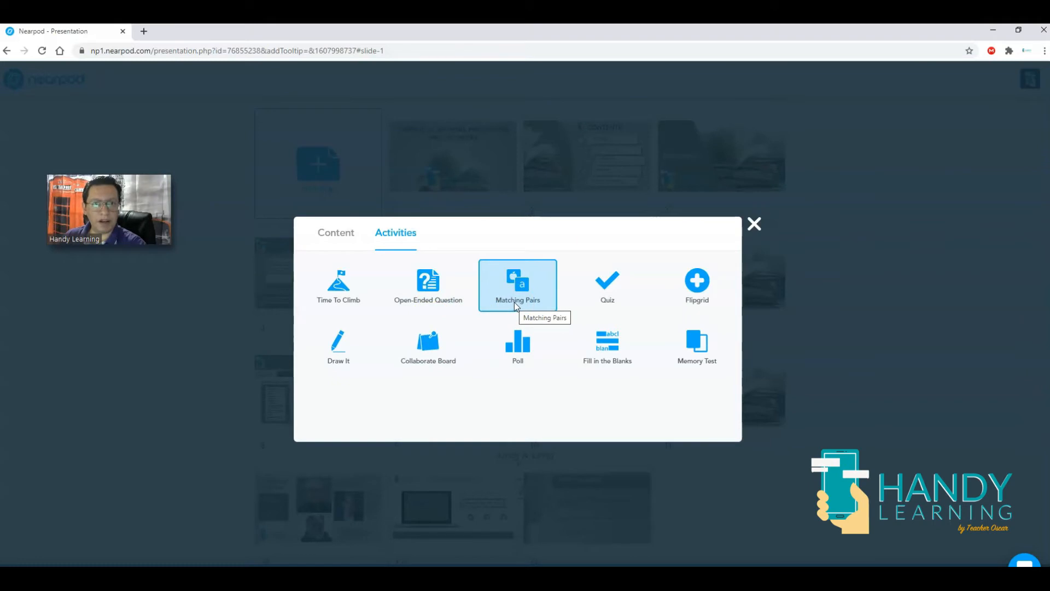
click(611, 312)
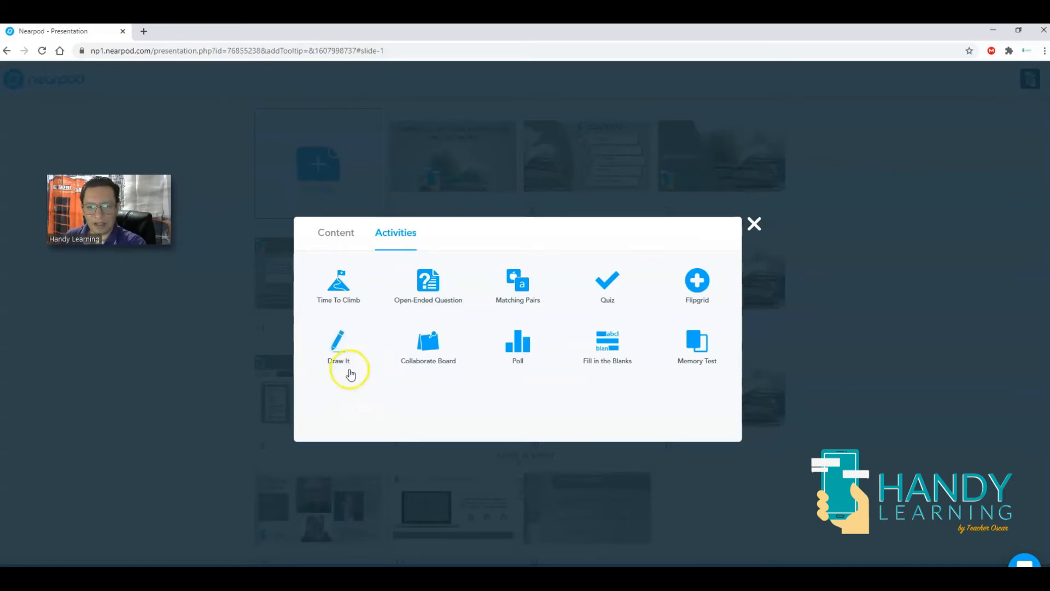
click(449, 365)
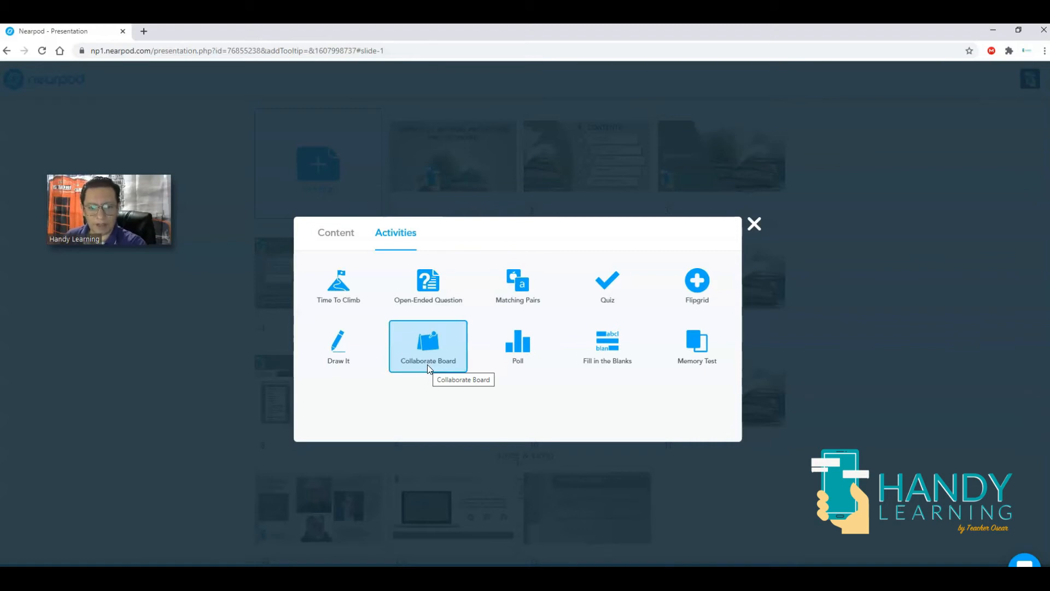
click(515, 362)
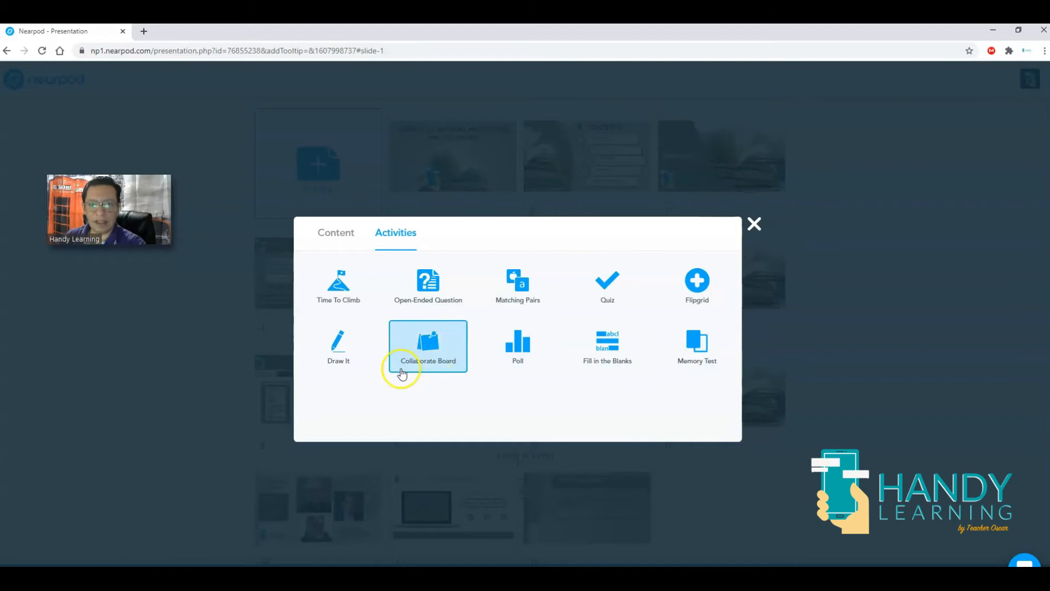
click(418, 302)
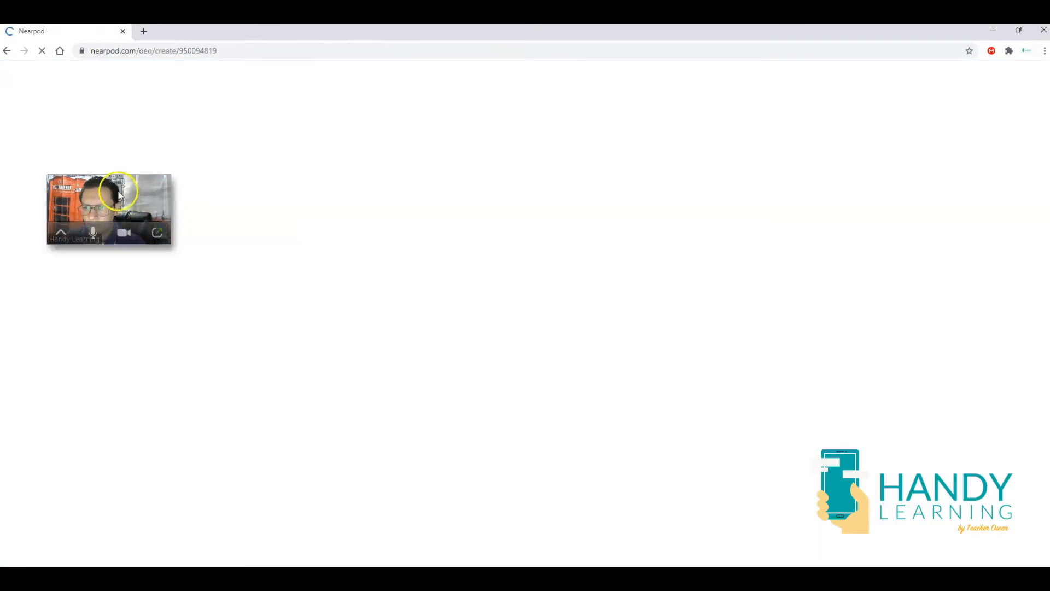
drag(119, 194, 868, 257)
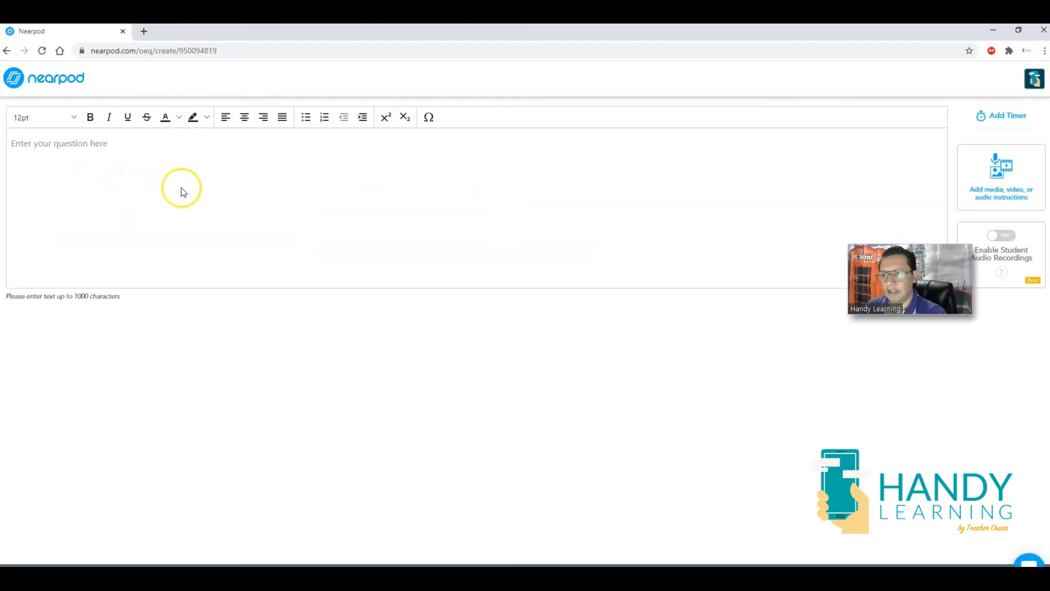
Enter the question "According to your experience, say the difference between an approach, a Method, a Procedure and a Technique" and save it.
click(85, 144)
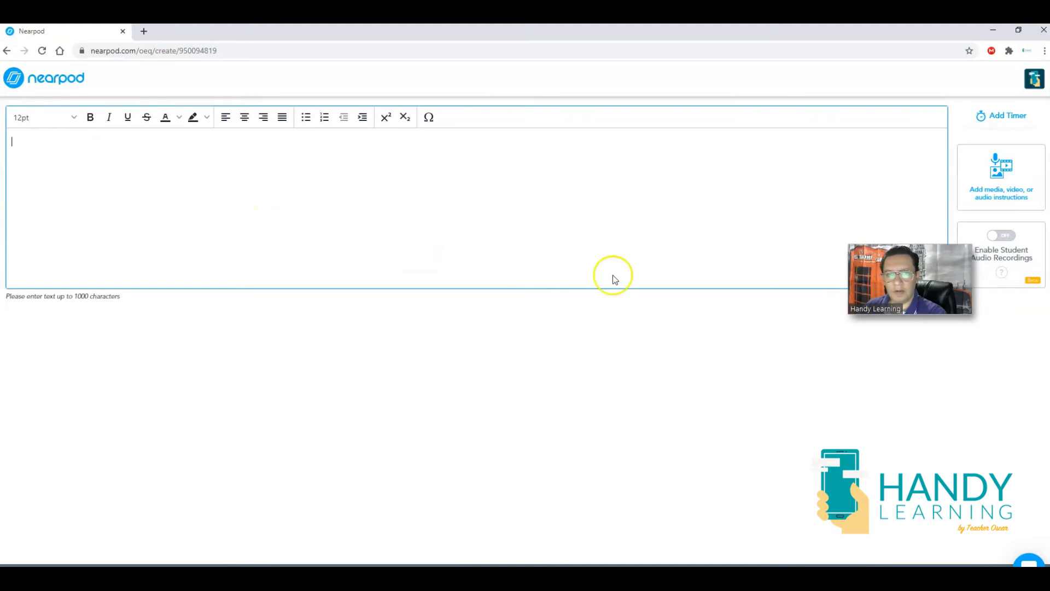
drag(864, 267, 432, 323)
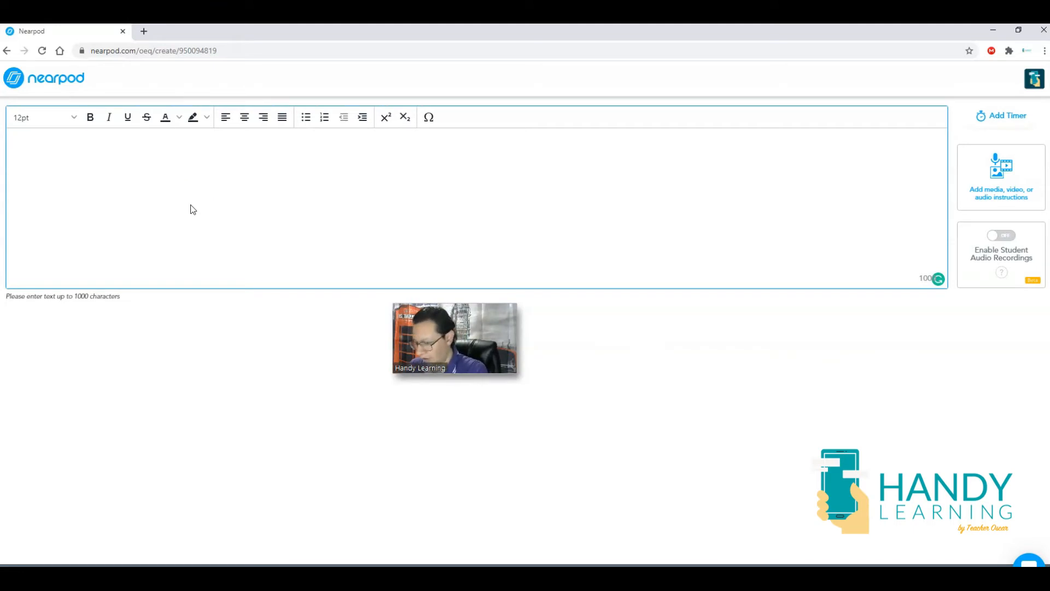
text(Acc)
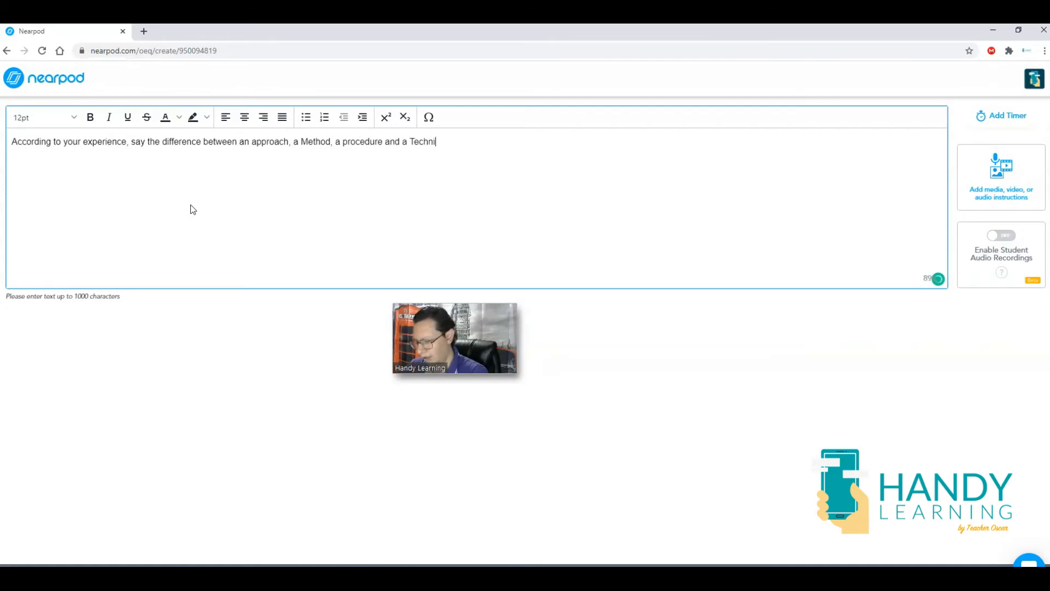
click(343, 141)
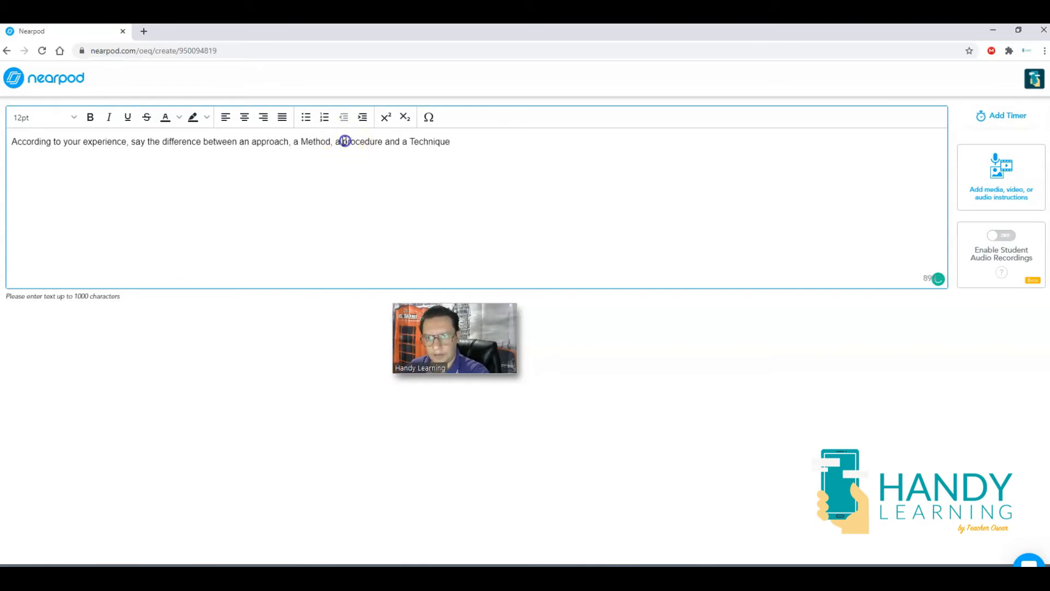
key(Delete)
text(P)
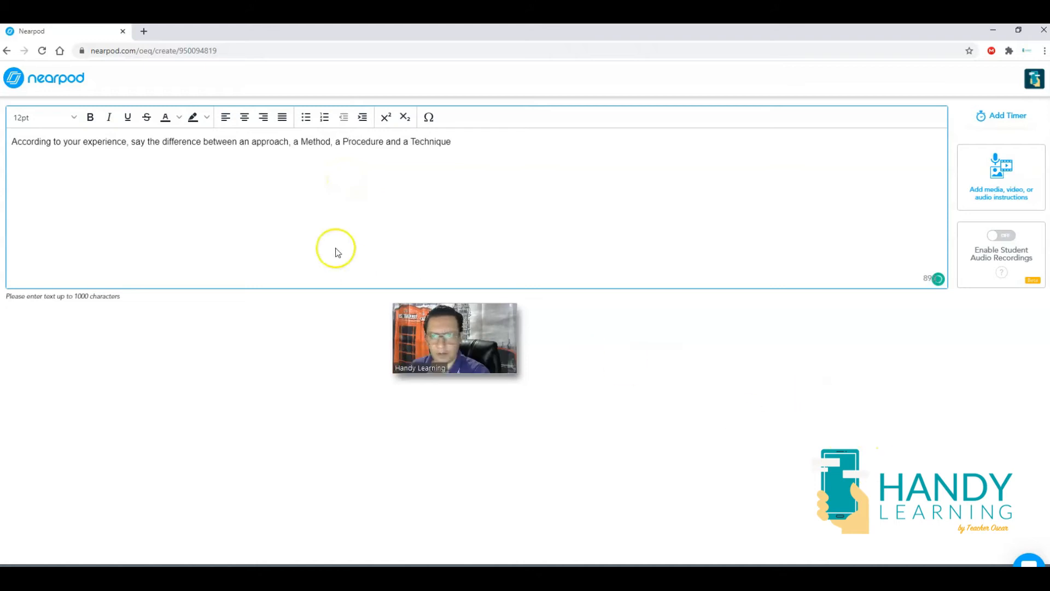
click(651, 575)
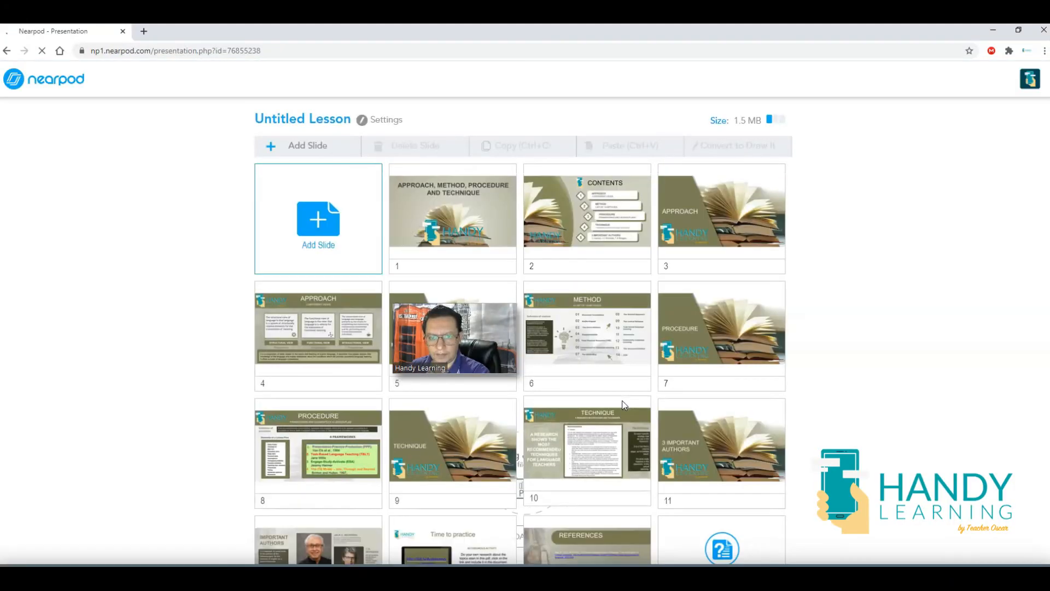
scroll(683, 405, down, 4)
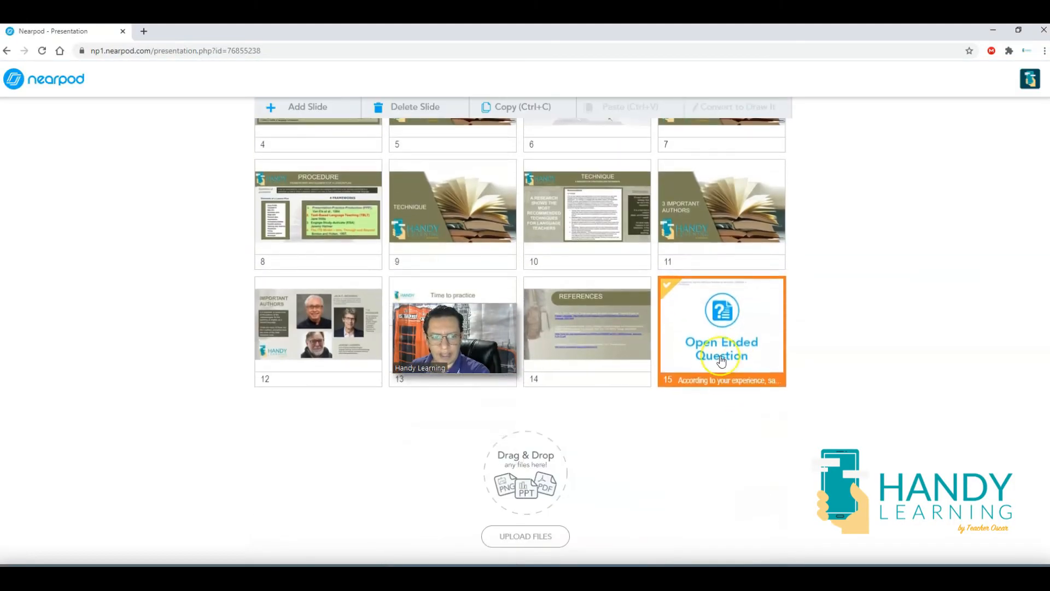
Move the open-ended question slide so it comes directly after the CONTENTS slide, as slide 3.
scroll(656, 432, up, 2)
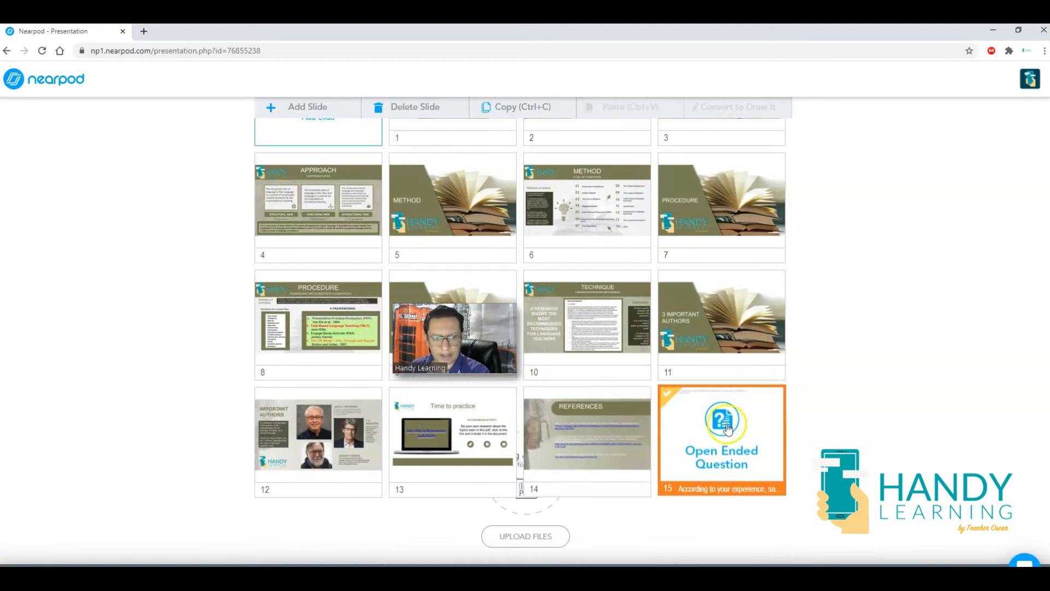
drag(496, 365, 217, 353)
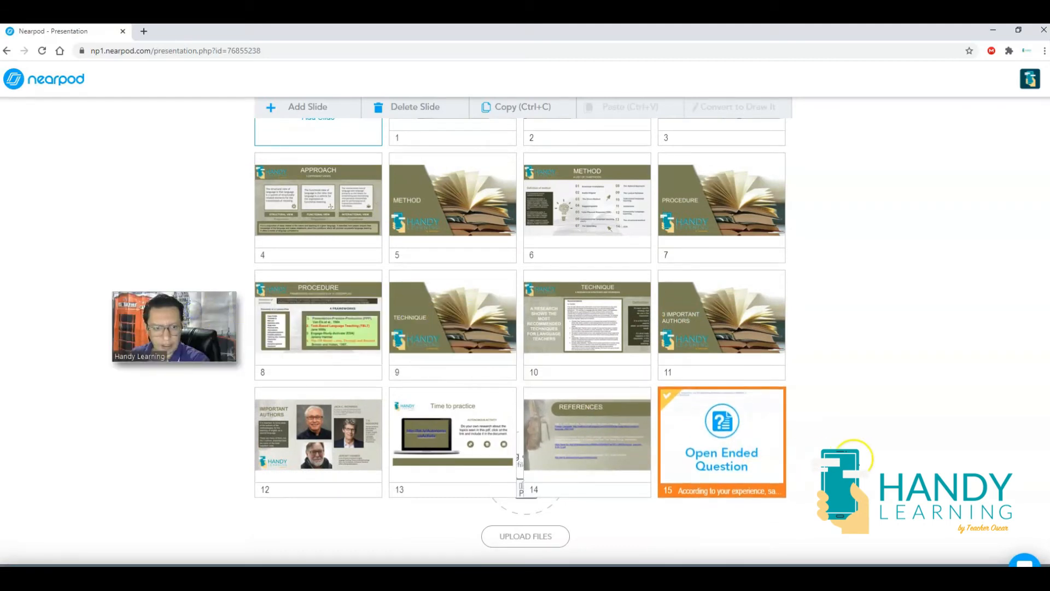
scroll(861, 466, up, 2)
drag(722, 547, 776, 204)
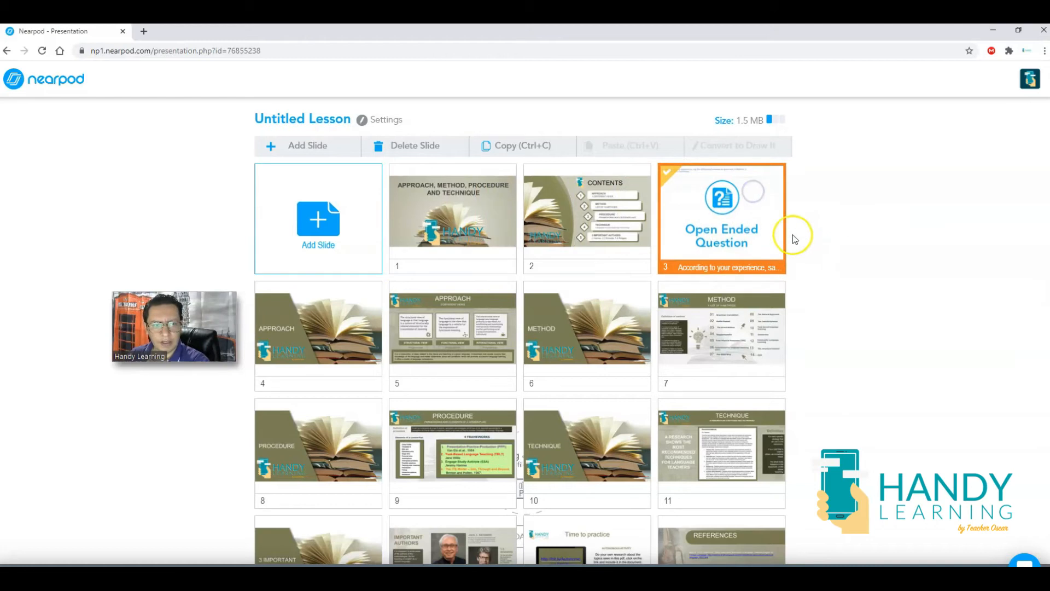
Add a second Open-Ended Question activity to the lesson.
scroll(848, 296, down, 3)
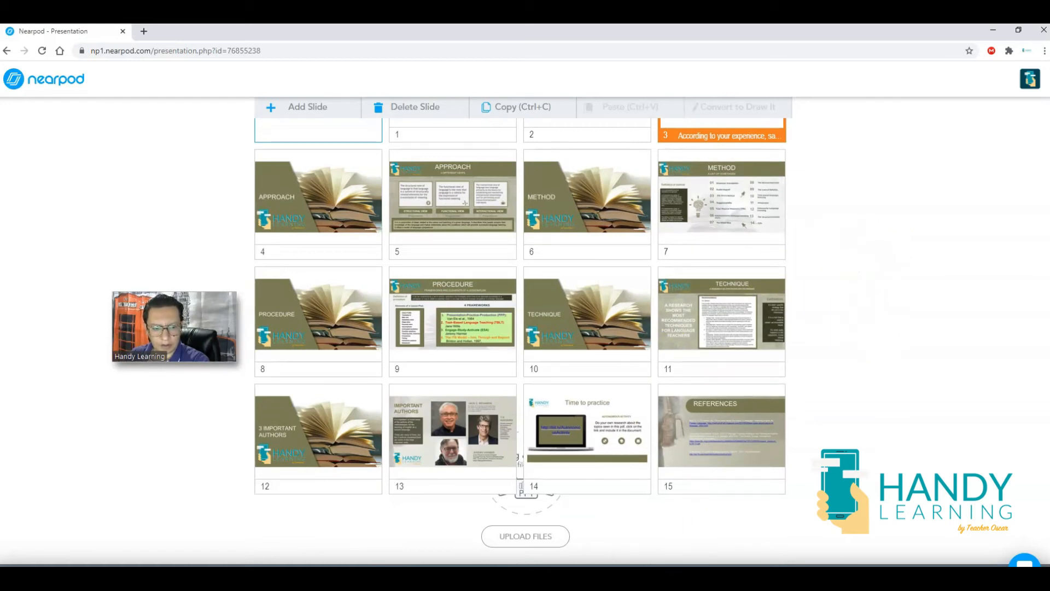
scroll(325, 391, up, 3)
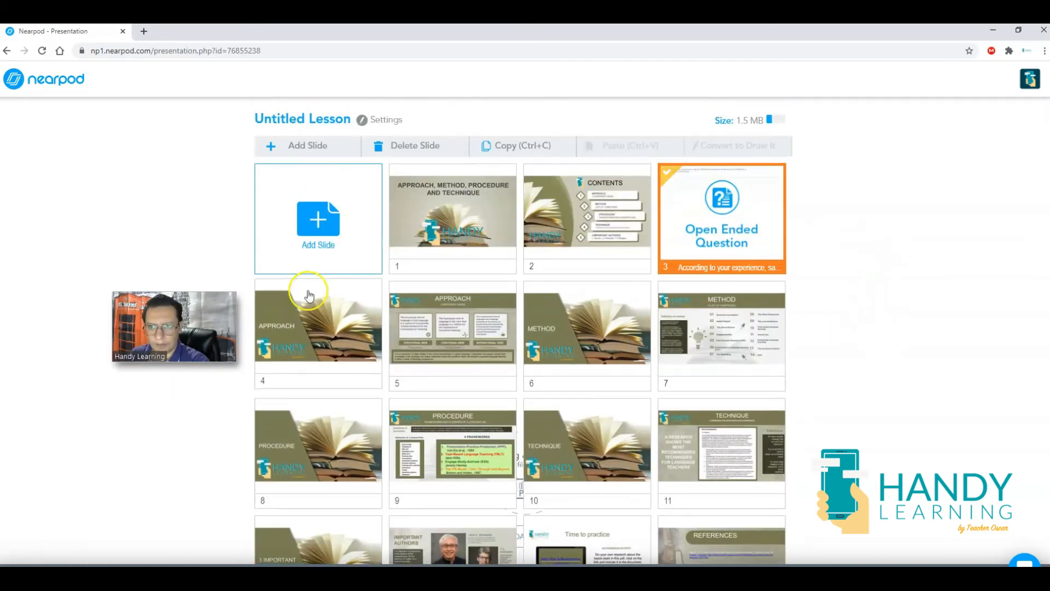
click(295, 235)
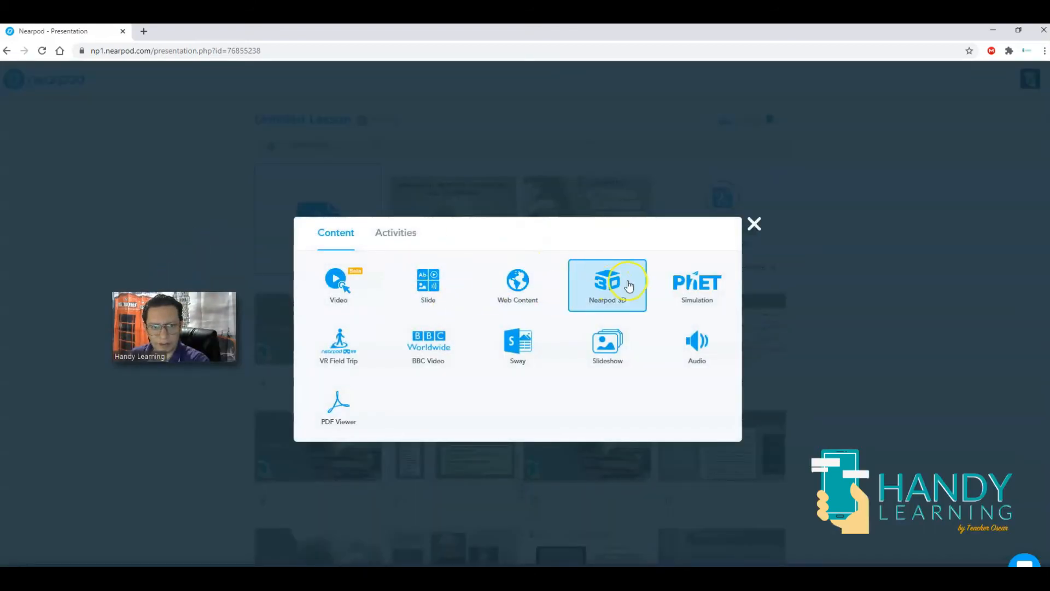
click(394, 234)
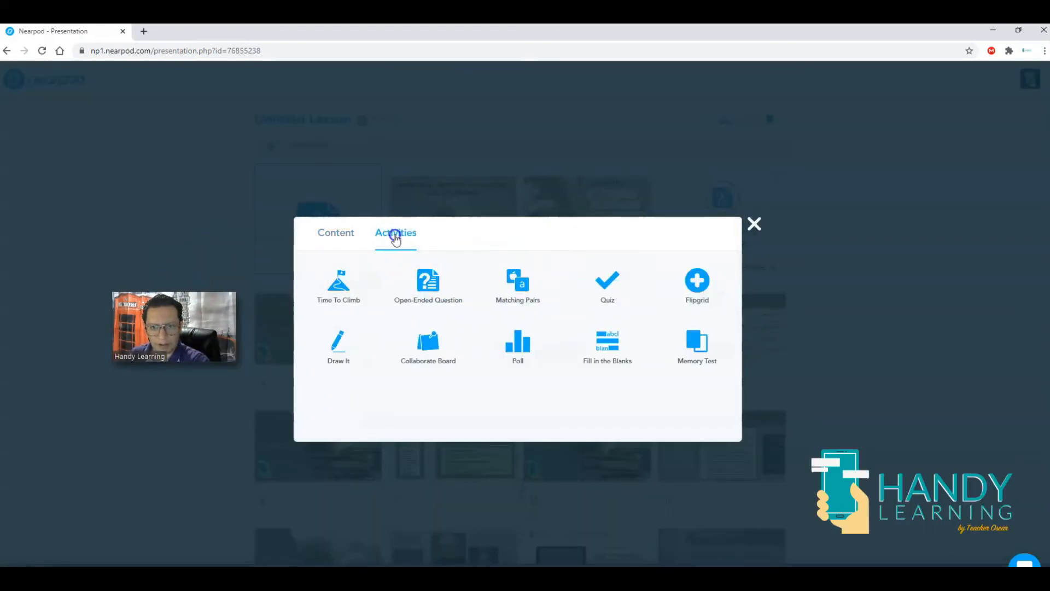
click(417, 298)
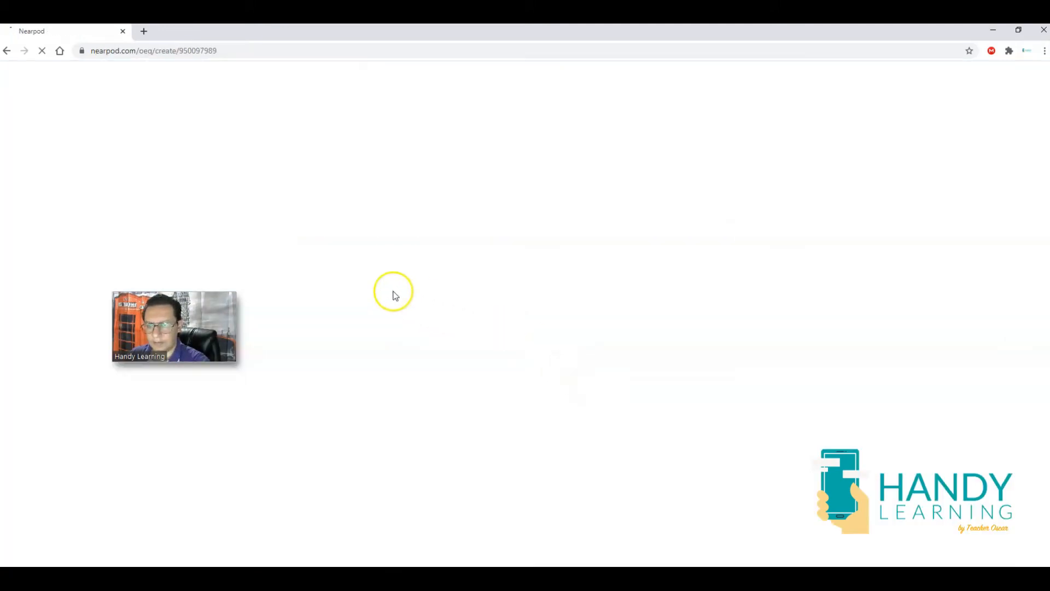
drag(197, 297, 615, 324)
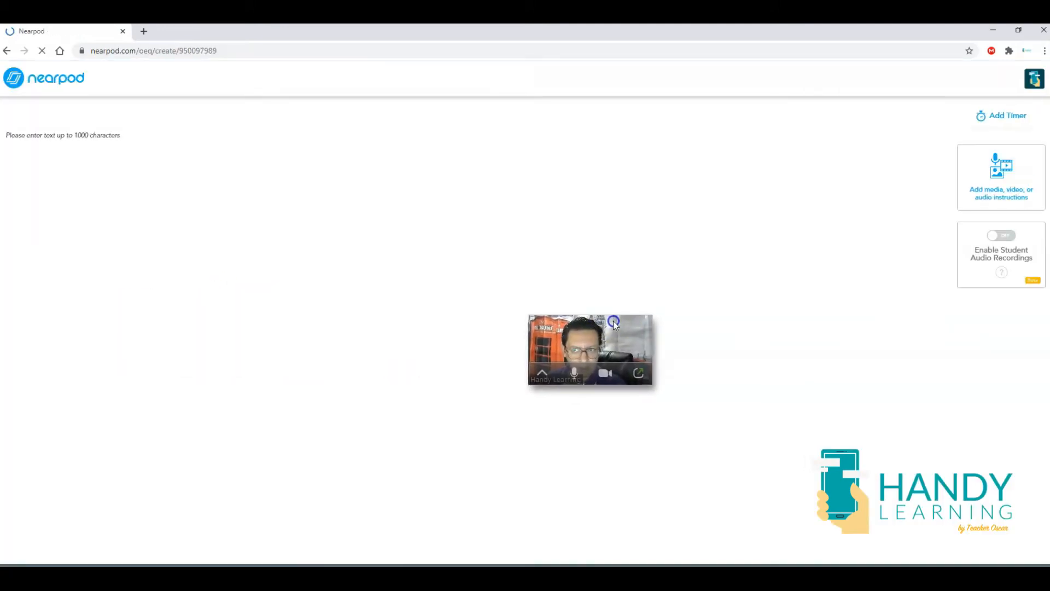
Enter the question "Name five methodologies that you already know" and save it to the lesson.
click(144, 156)
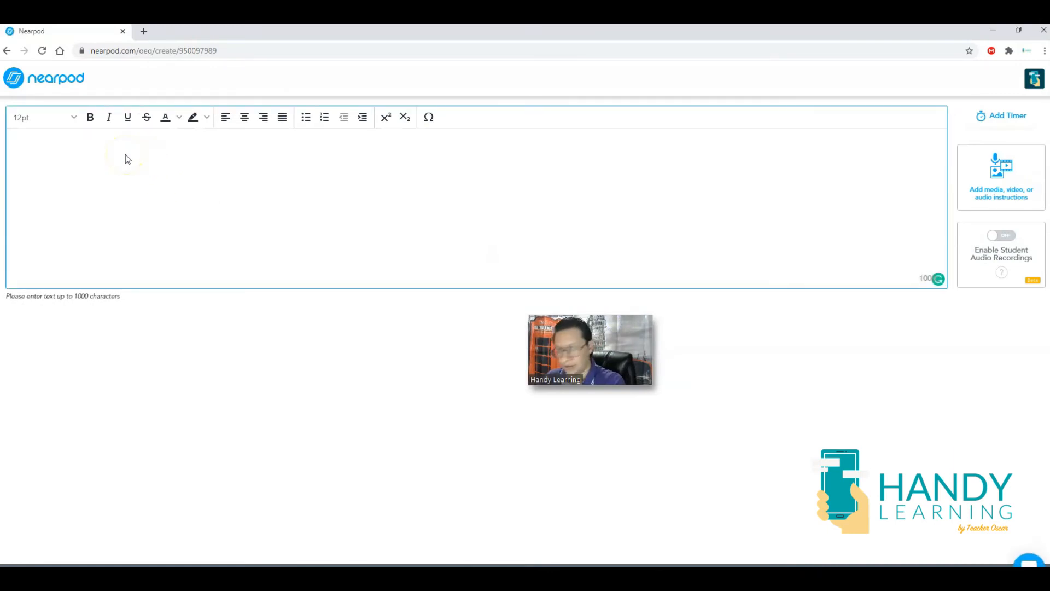
text(Na.)
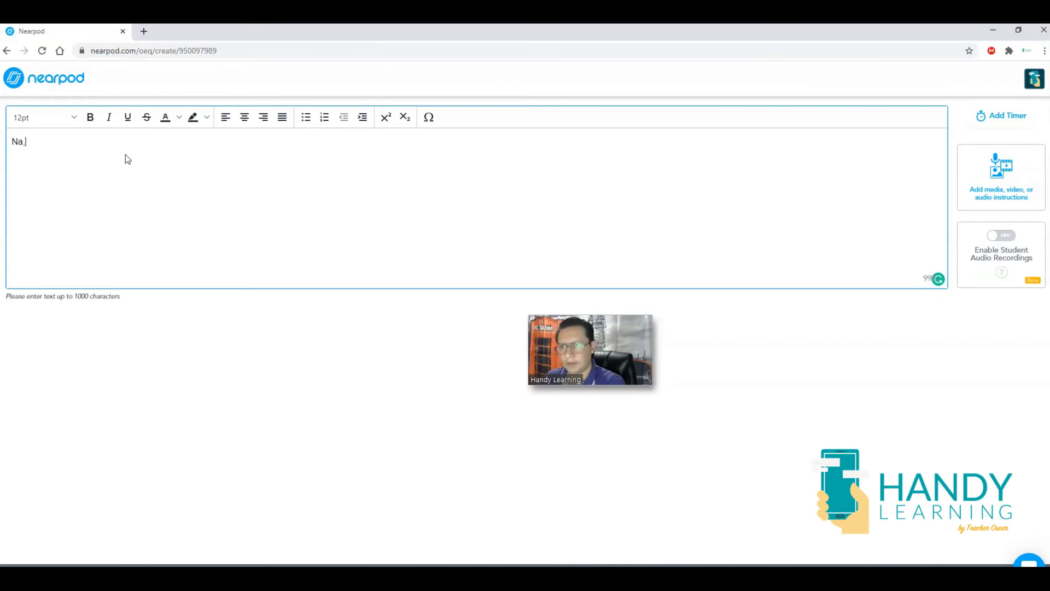
key(BackSpace)
text(me )
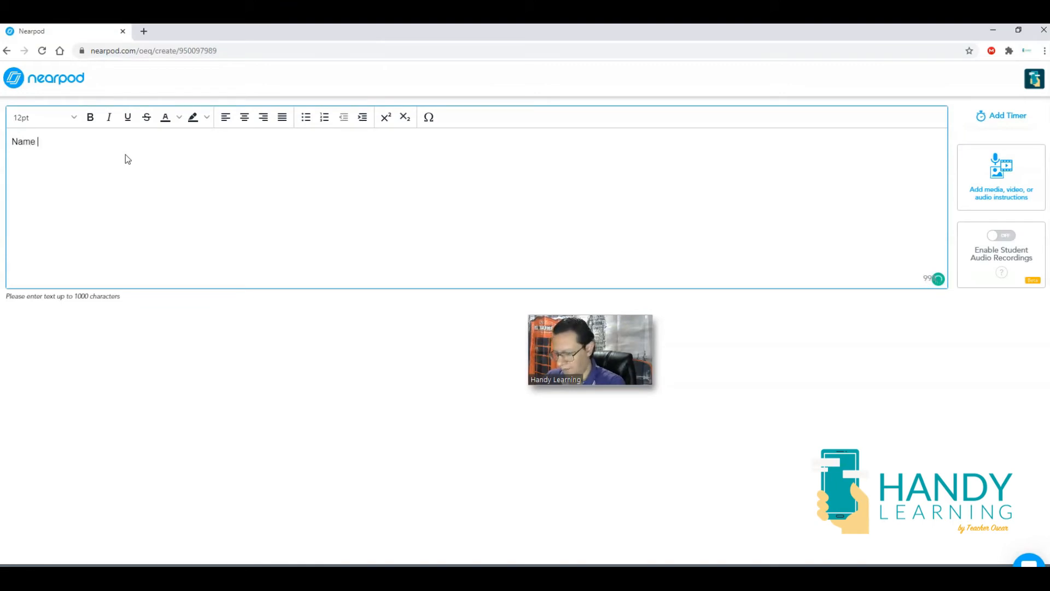
text(thr)
key(BackSpace)
key(BackSpace)
key(BackSpace)
text(five methodologies that you)
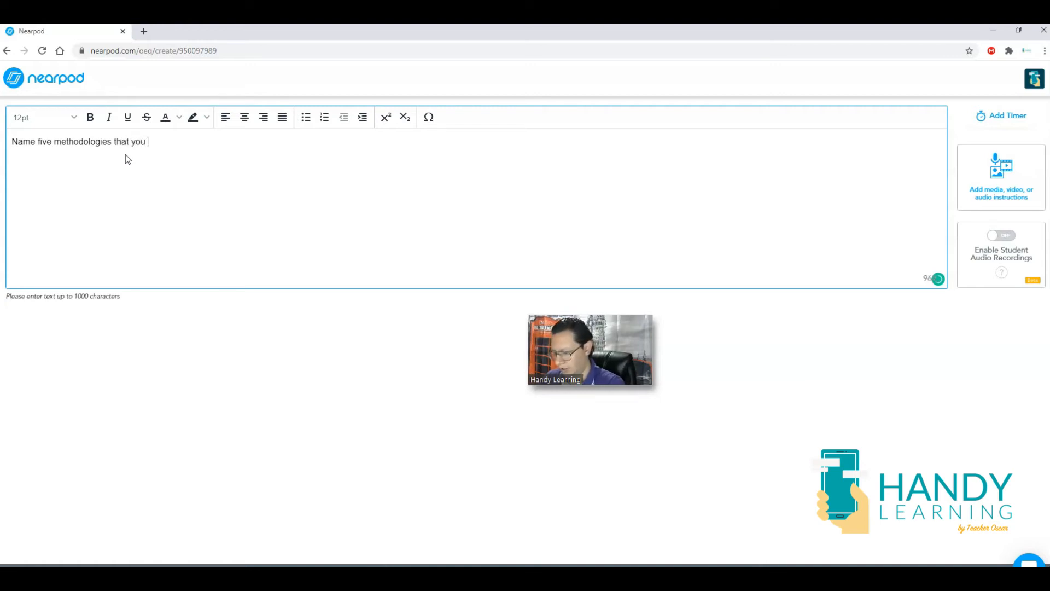
text( alread)
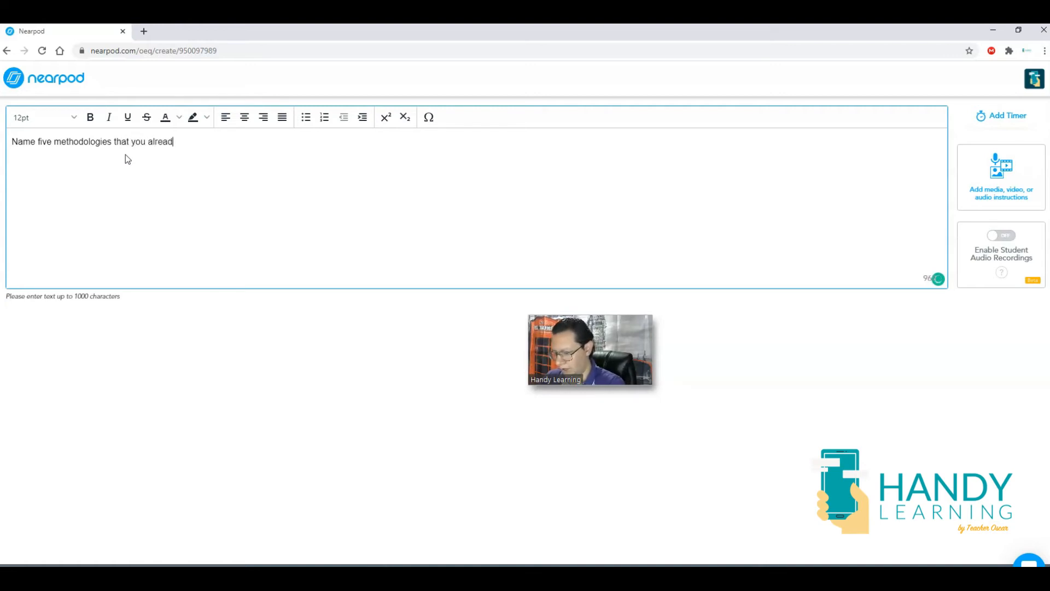
text(y know)
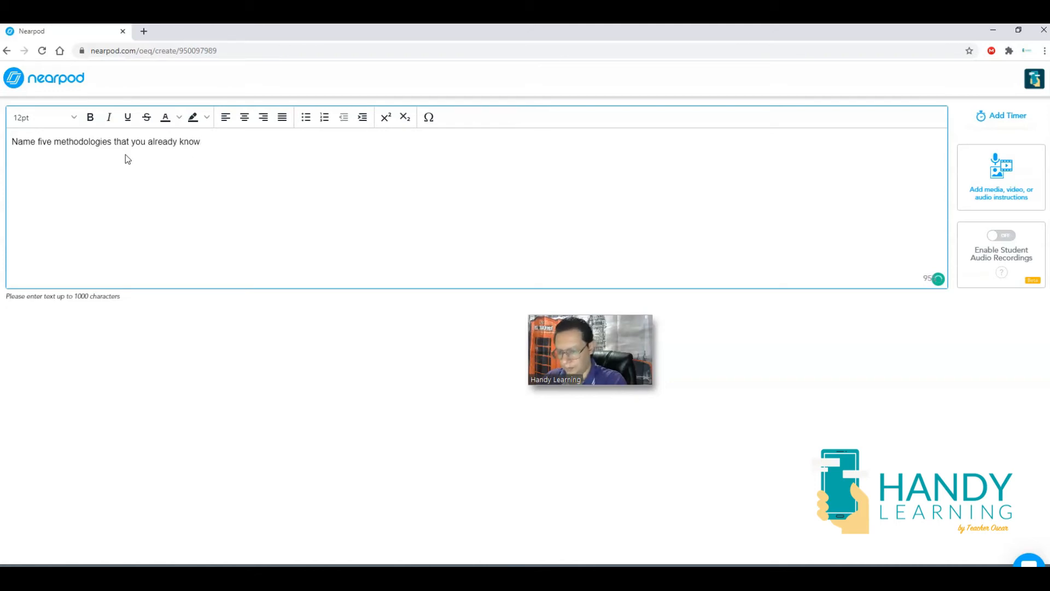
mouse_move(631, 373)
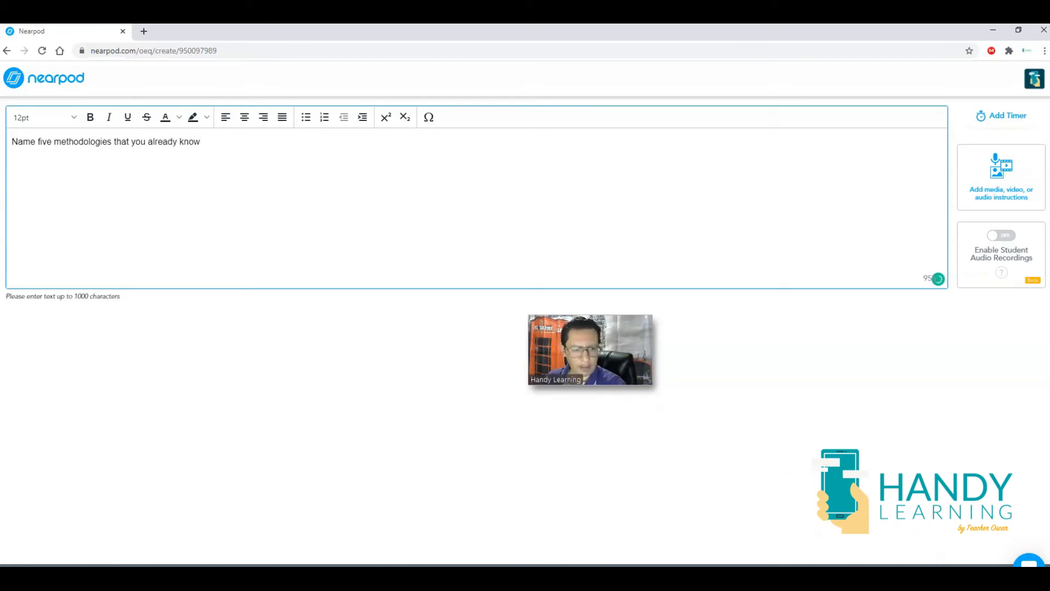
click(925, 572)
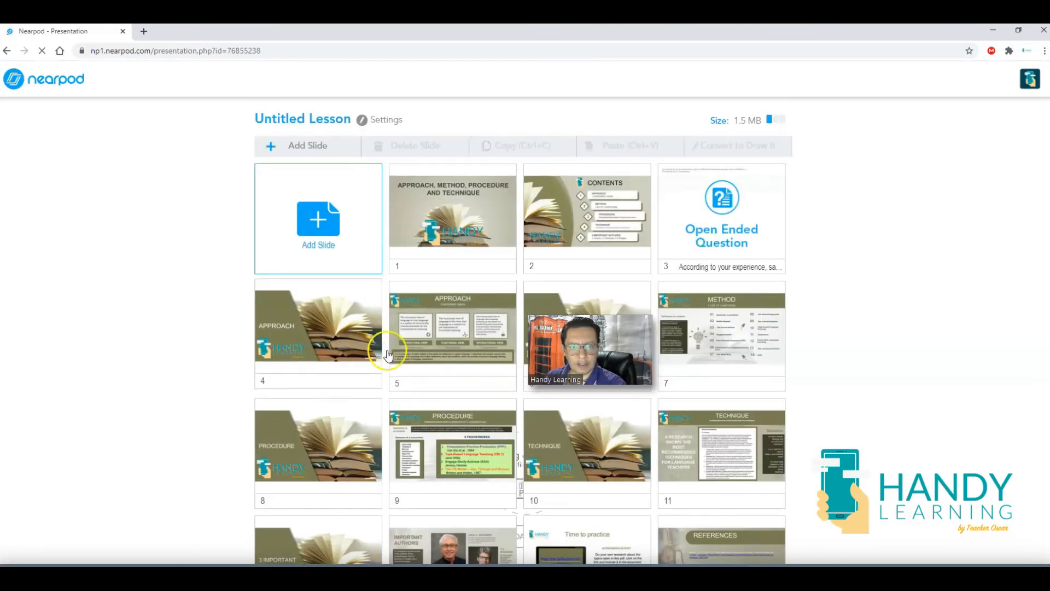
Move the question about five methodologies between the METHOD content slide and the PROCEDURE title slide, as slide 8.
drag(604, 321, 182, 263)
scroll(809, 429, down, 4)
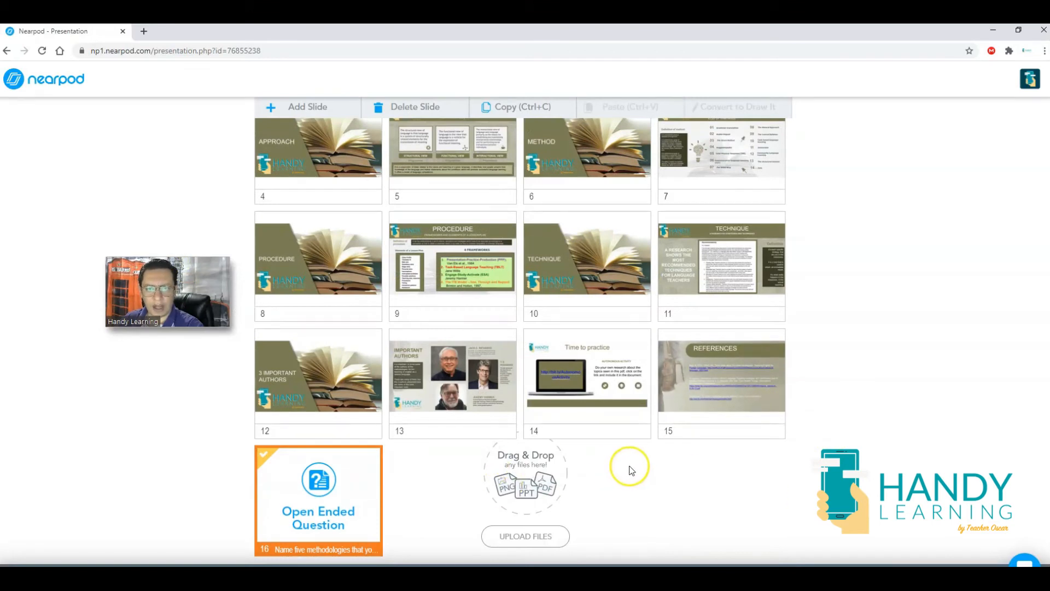
scroll(630, 465, up, 1)
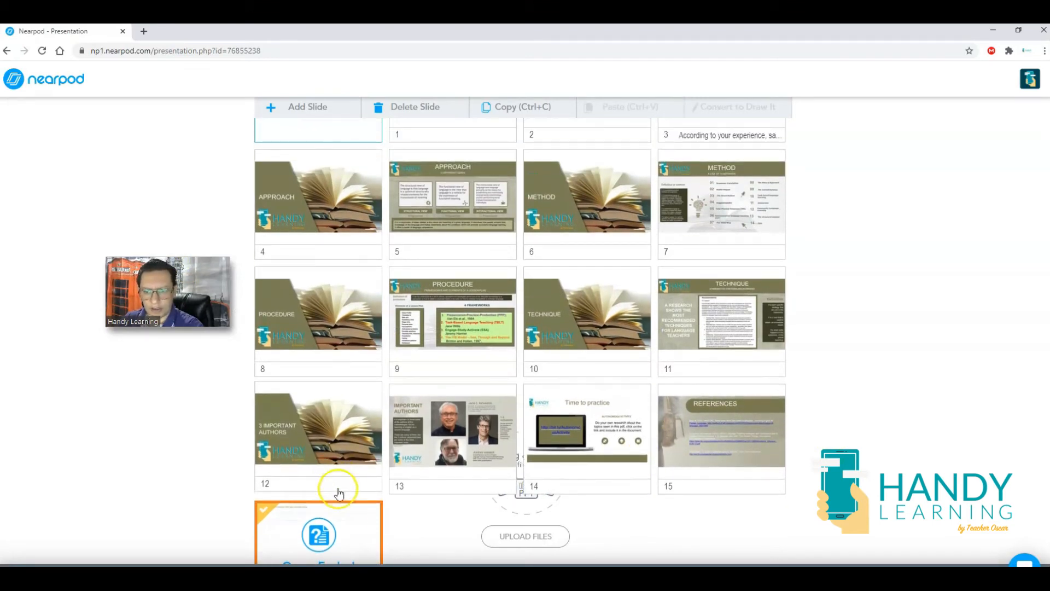
drag(328, 526, 362, 291)
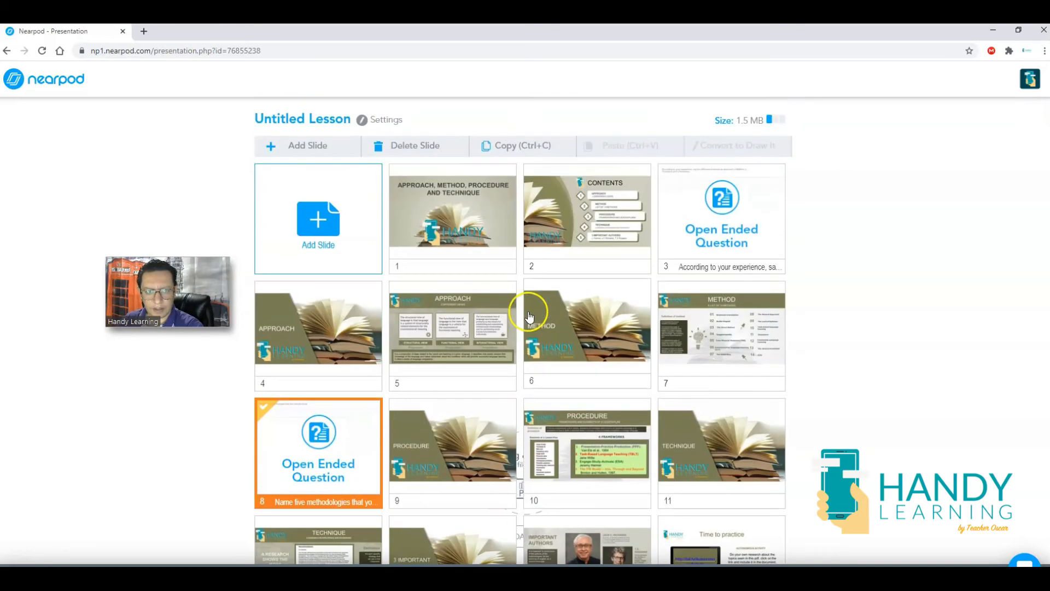
Check the remaining slides and add a third Open-Ended Question activity to the lesson.
scroll(441, 307, down, 3)
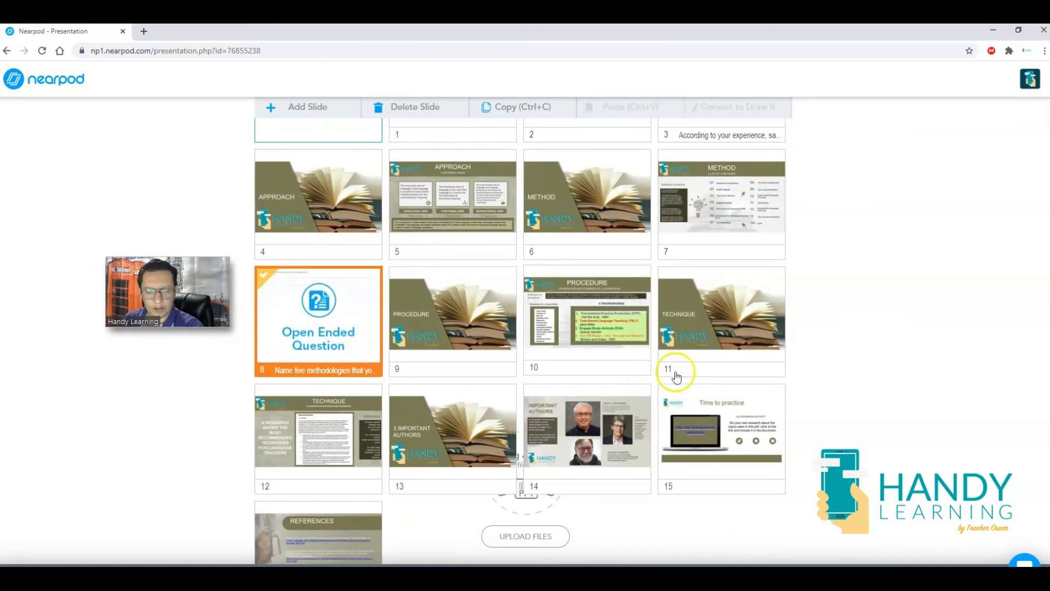
scroll(783, 377, down, 3)
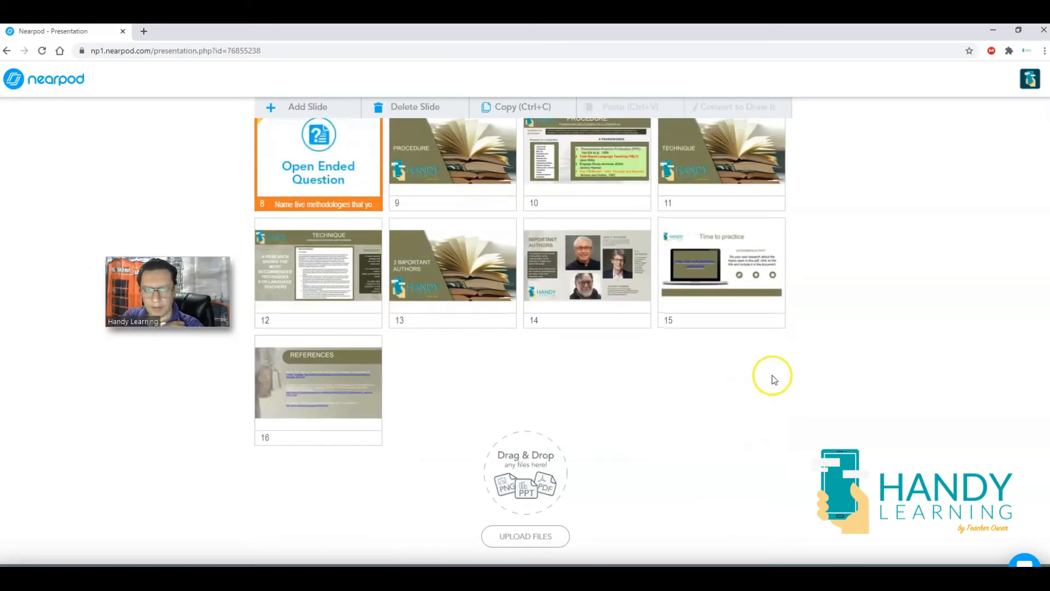
scroll(399, 308, up, 6)
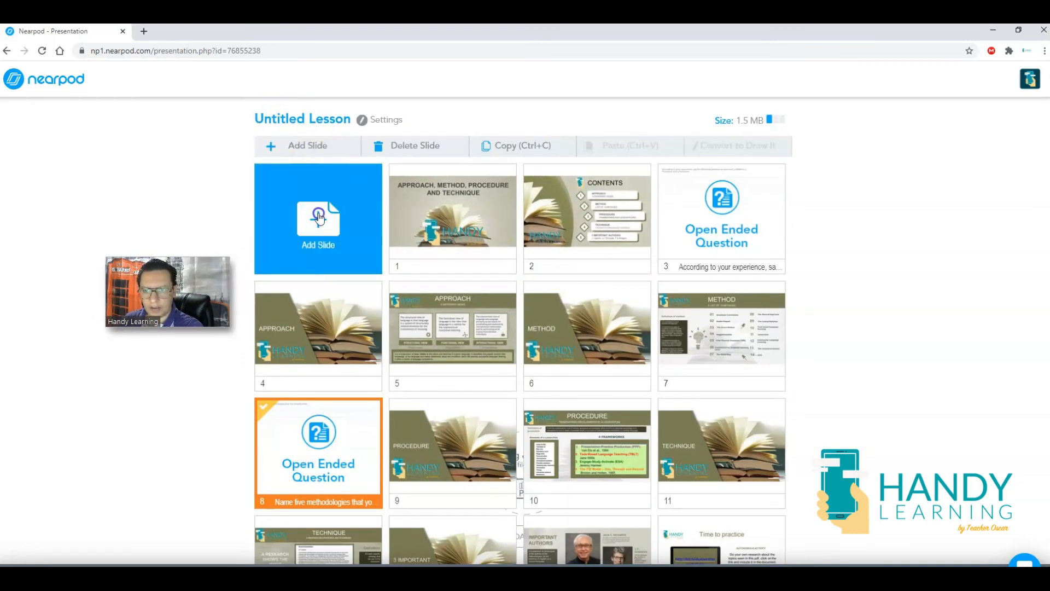
click(306, 216)
click(397, 238)
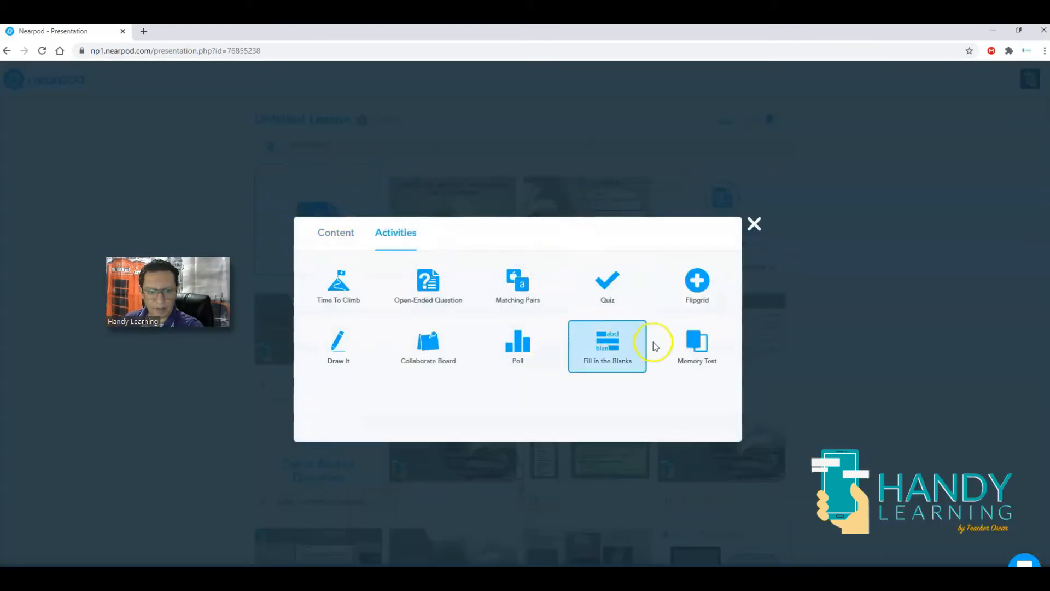
click(432, 290)
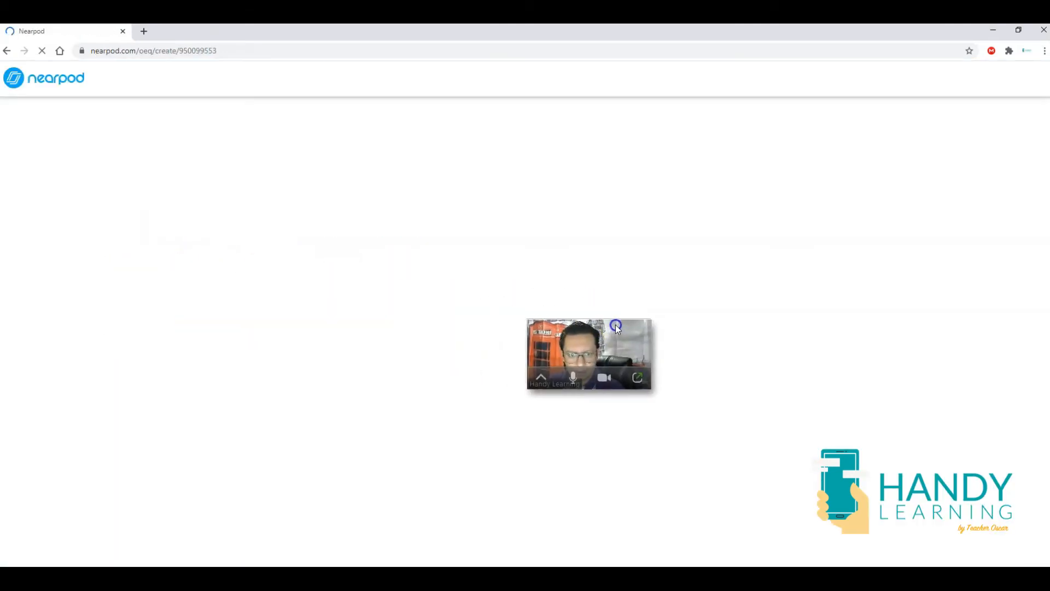
Enter the question "What is the lesson plan framework for a TBL methodology?" in the new open-ended activity.
click(117, 141)
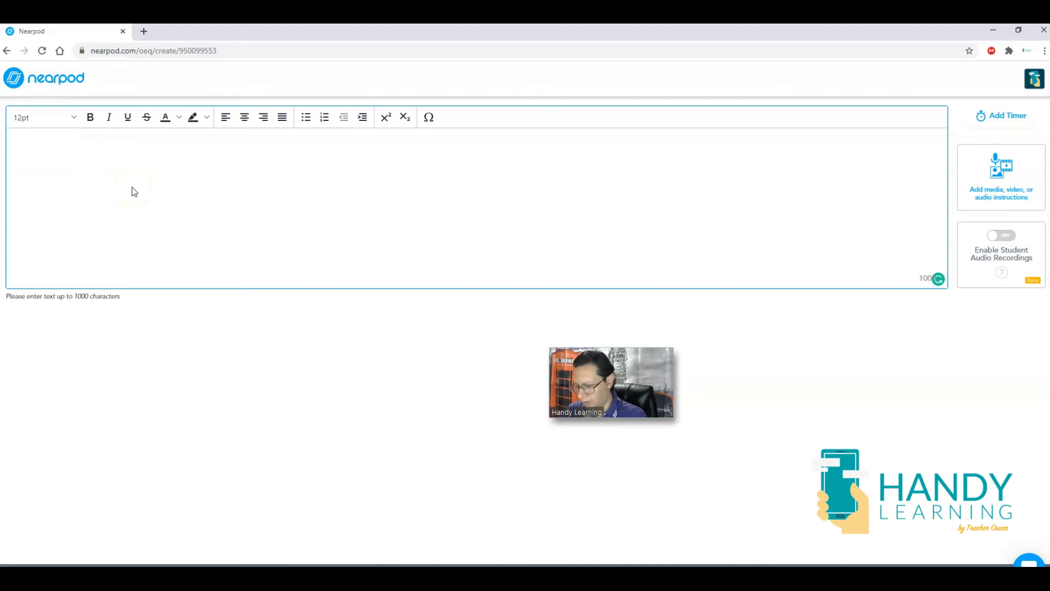
text(W)
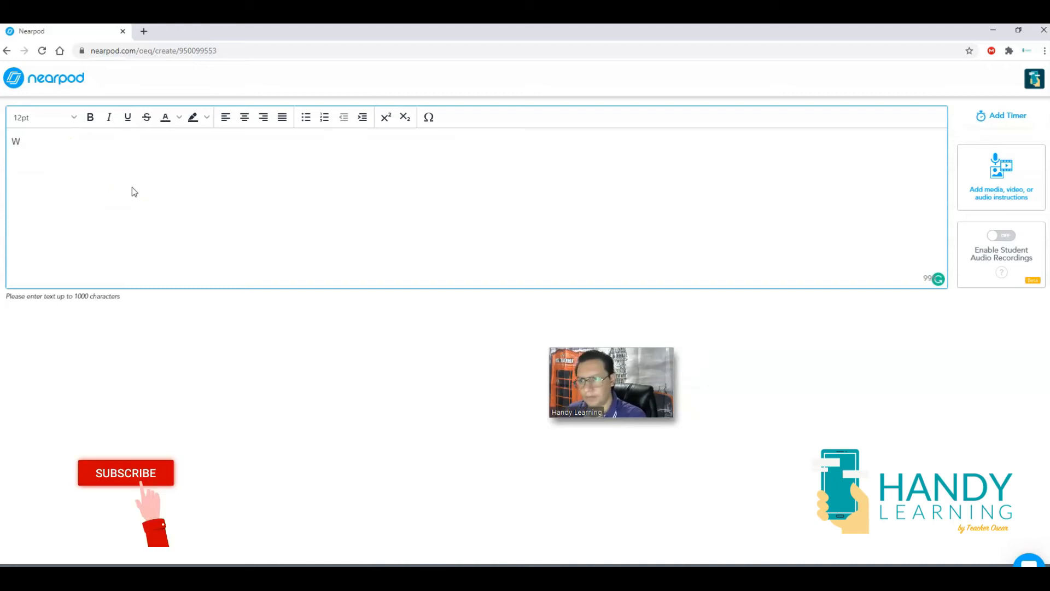
text(hat i sthe)
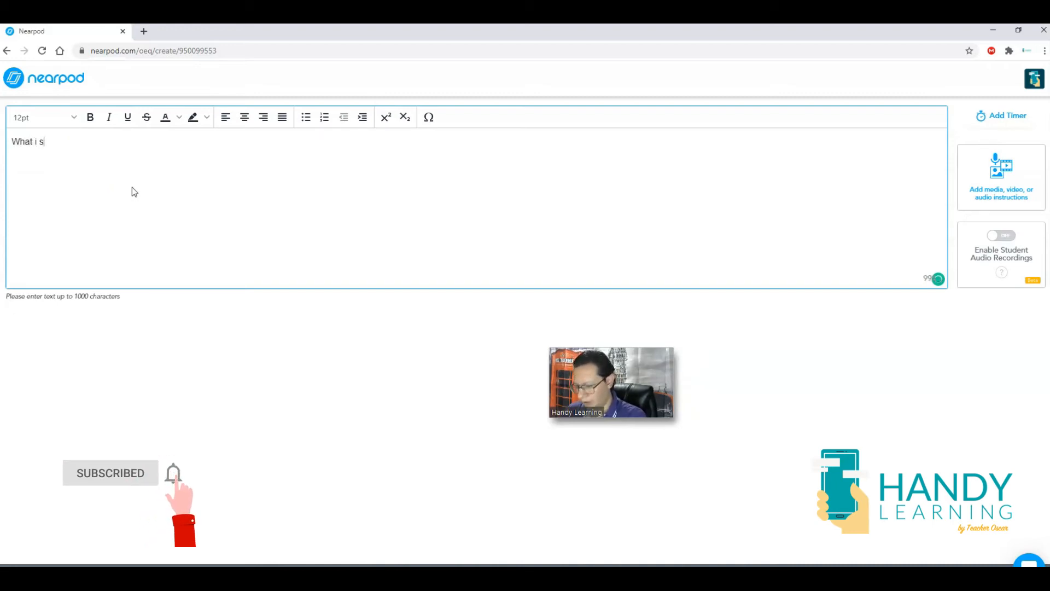
text(sso)
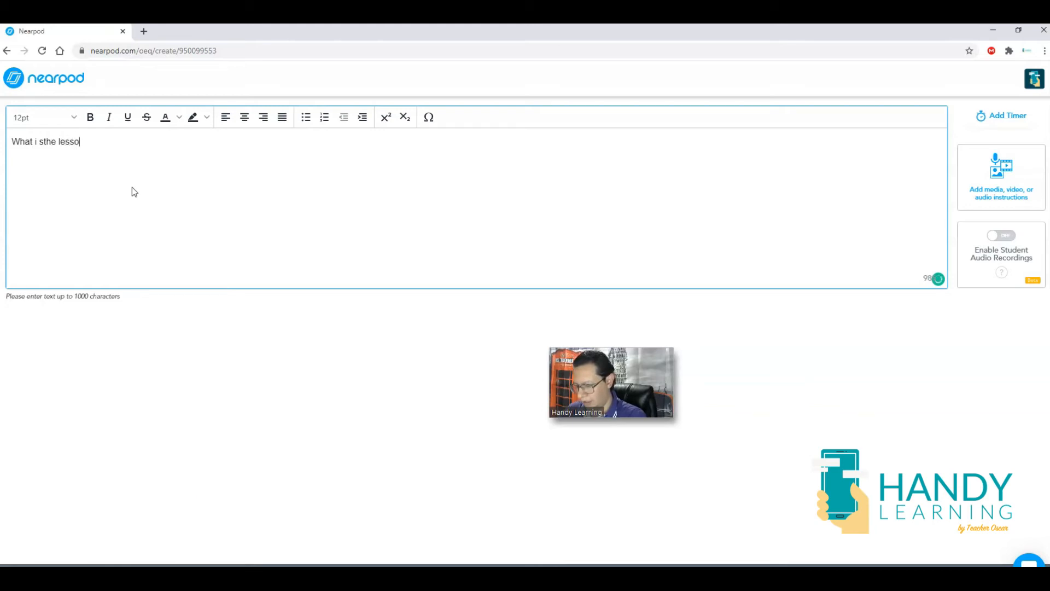
text(n plan frame)
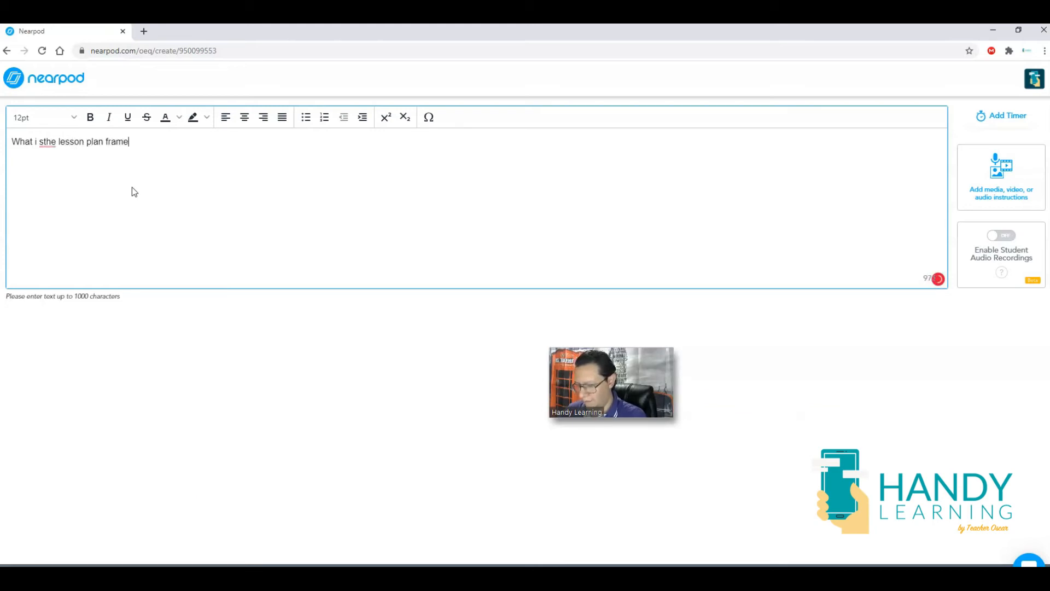
text(work )
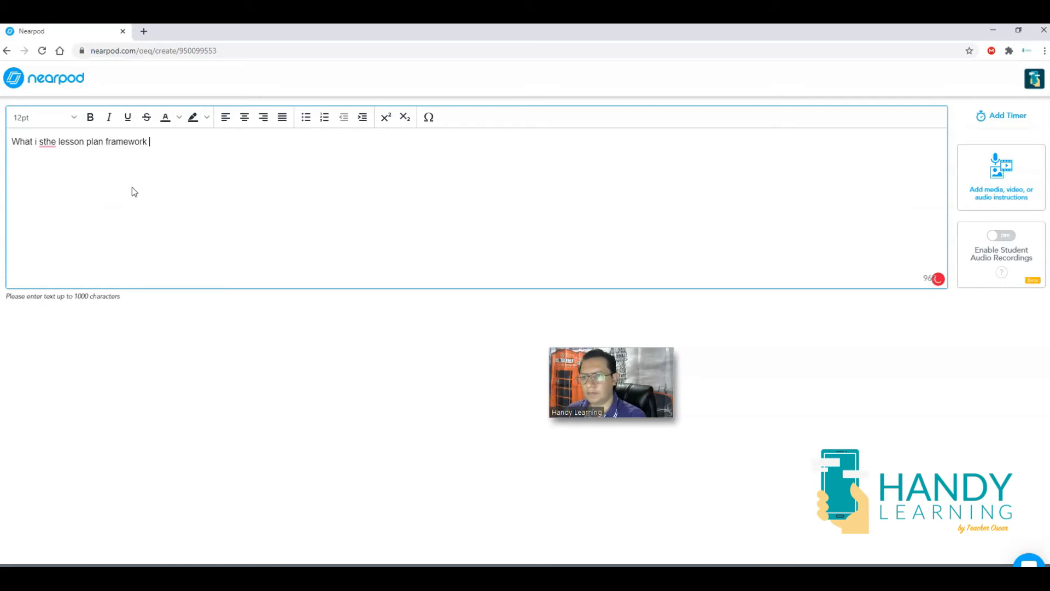
text(for a T)
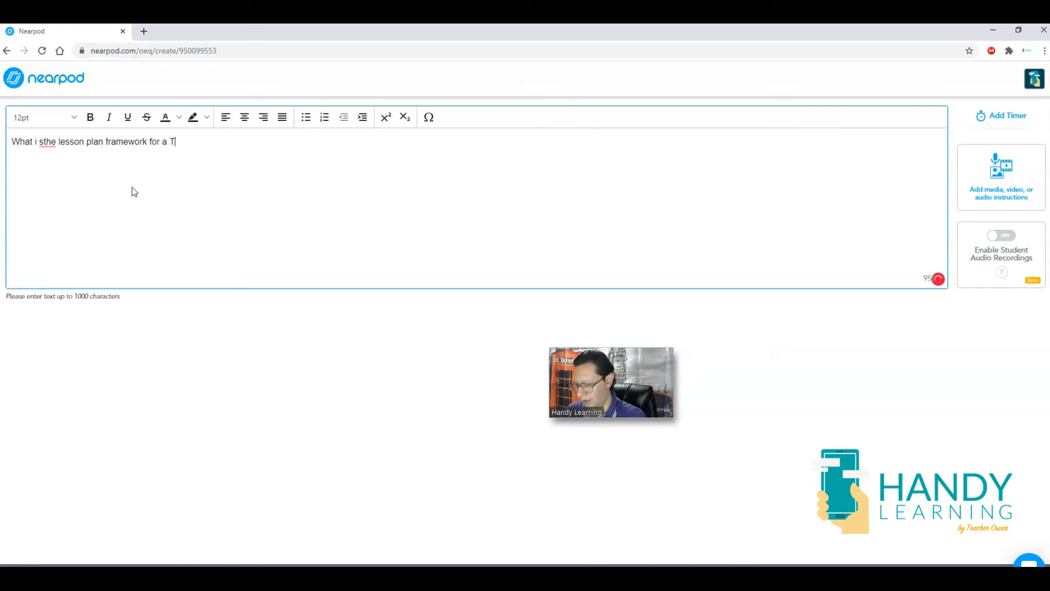
text(BL methodology?)
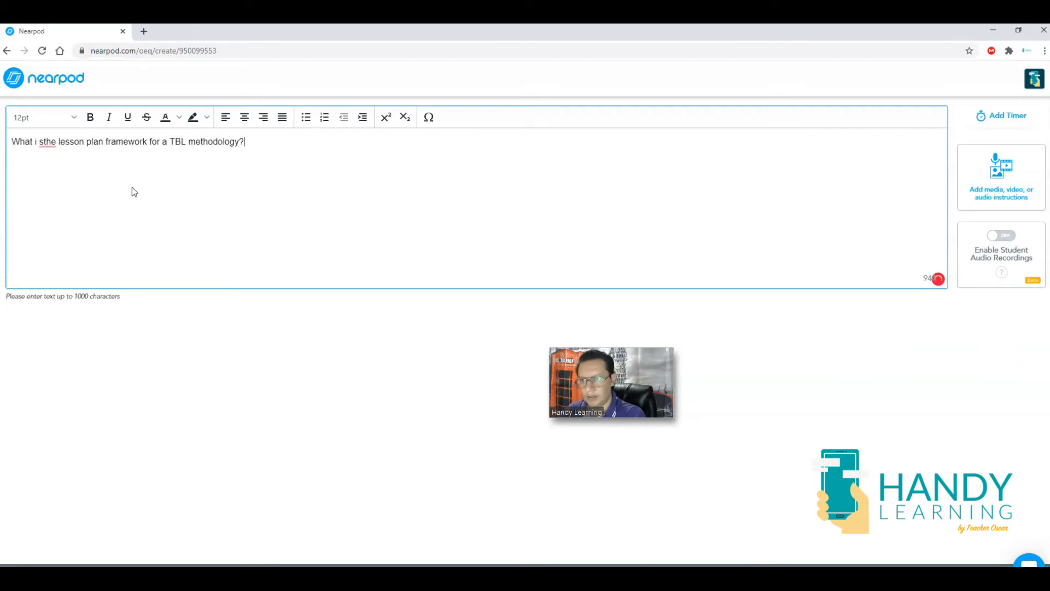
click(35, 142)
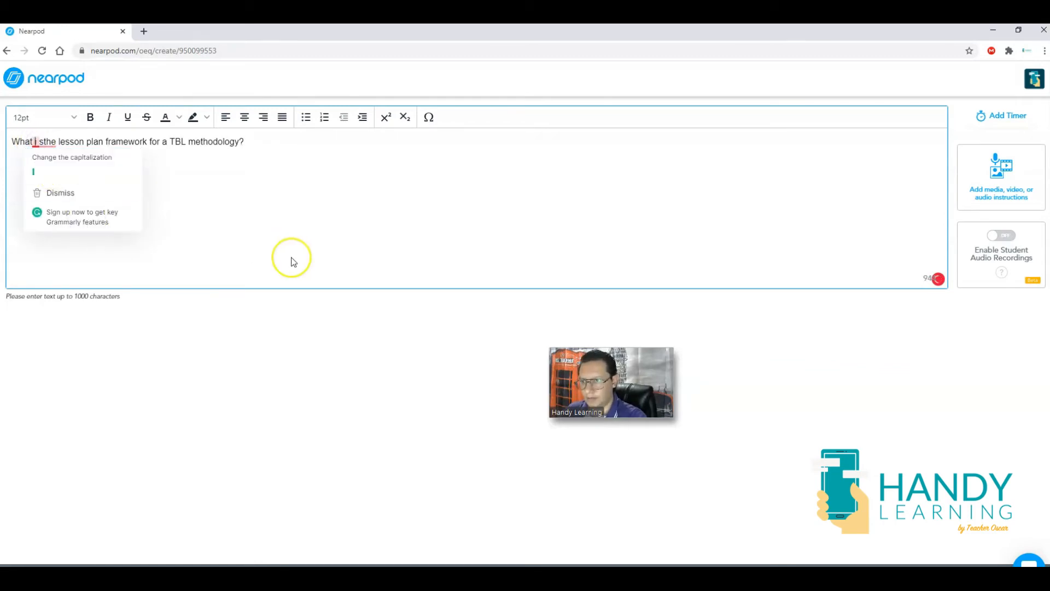
key(BackSpace)
key(BackSpace)
key(Delete)
text(is)
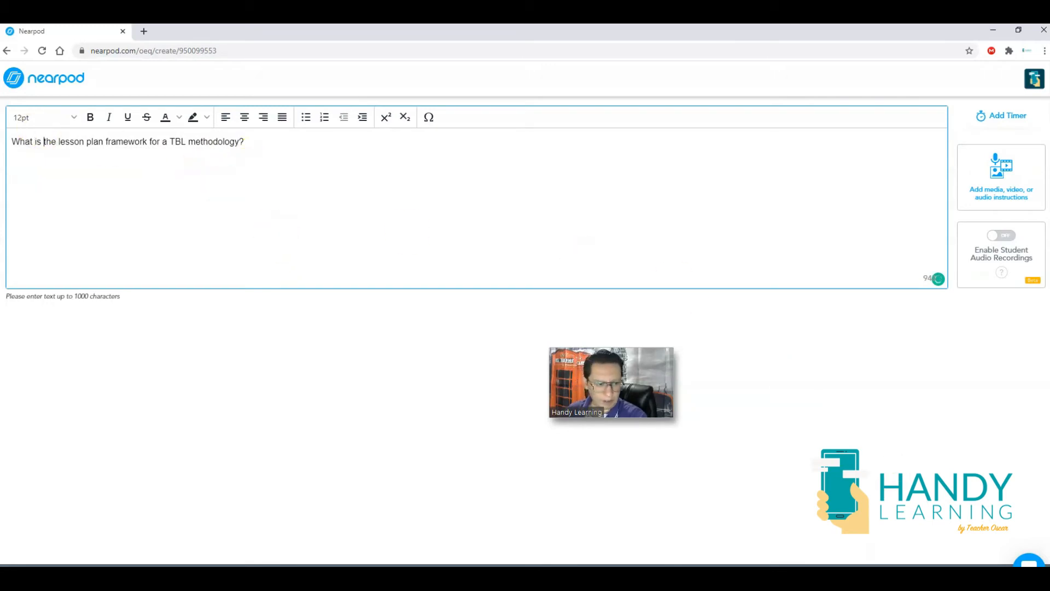
Save the TBL methodology question and move it between the PROCEDURE content slide and the TECHNIQUE title slide, as slide 11.
click(861, 573)
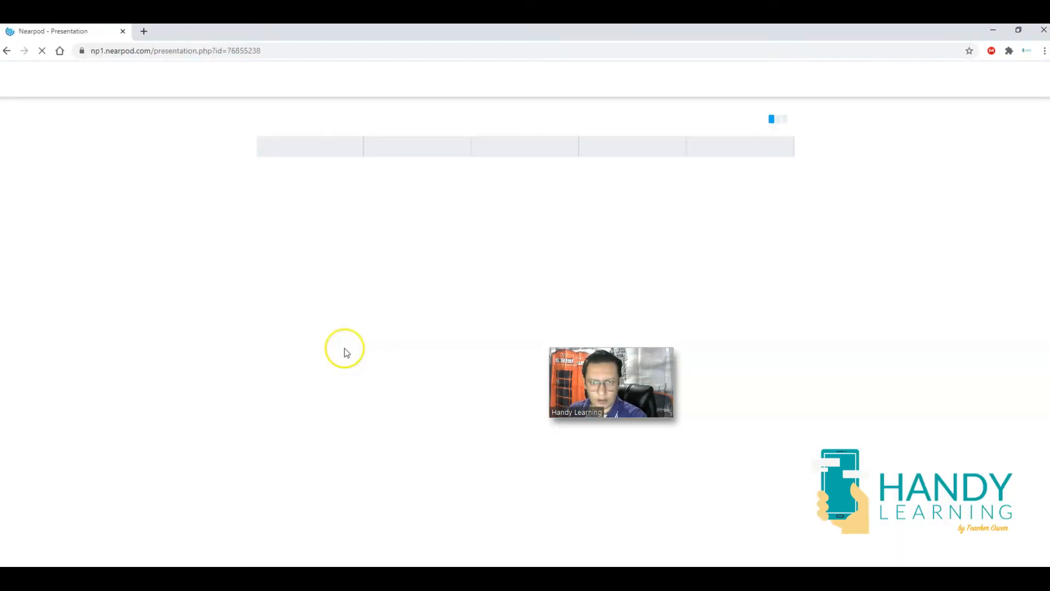
drag(621, 362, 214, 251)
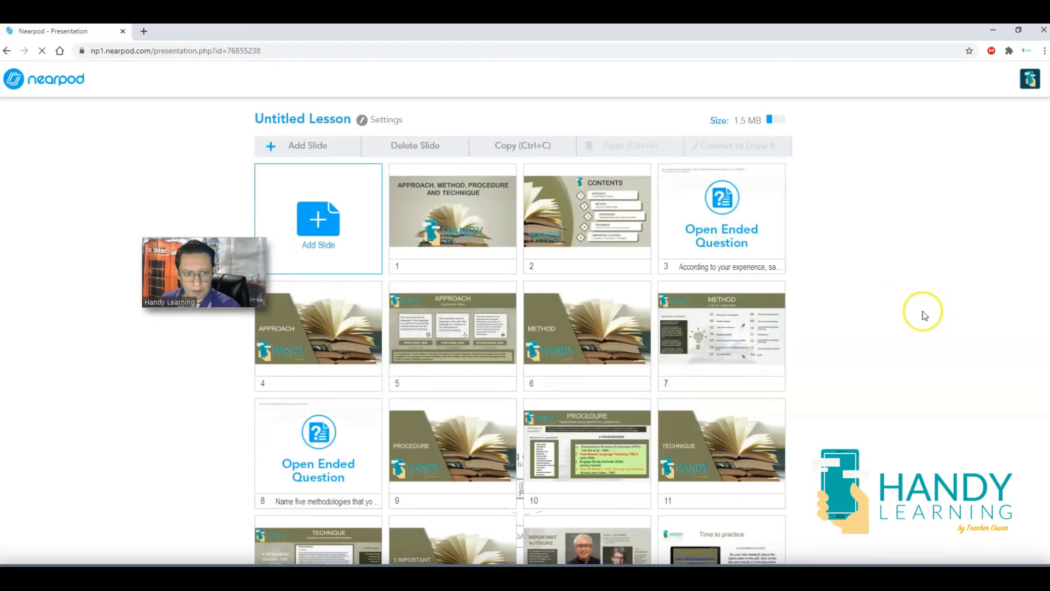
scroll(921, 312, down, 5)
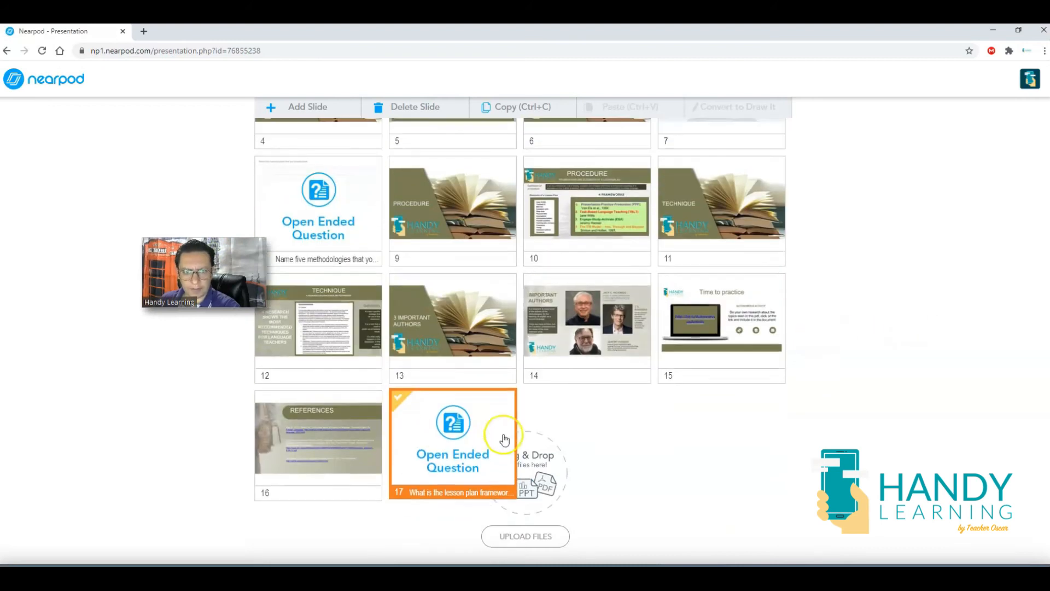
drag(480, 417, 752, 186)
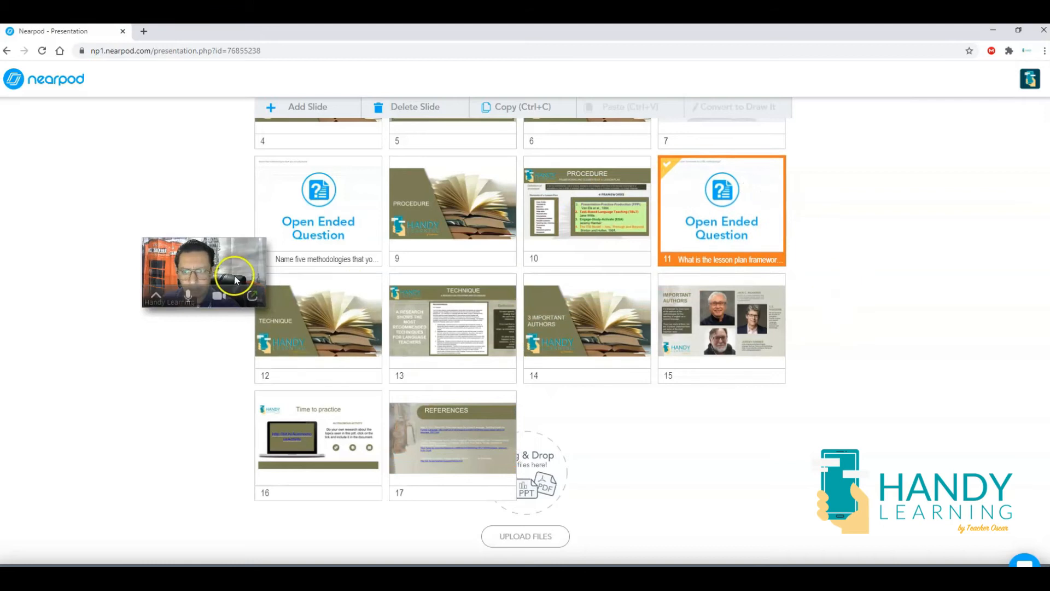
Check the slide order, finish editing the lesson, and title it "APPROACH METHOD AND PROCEDURE".
scroll(743, 431, up, 2)
scroll(744, 431, up, 3)
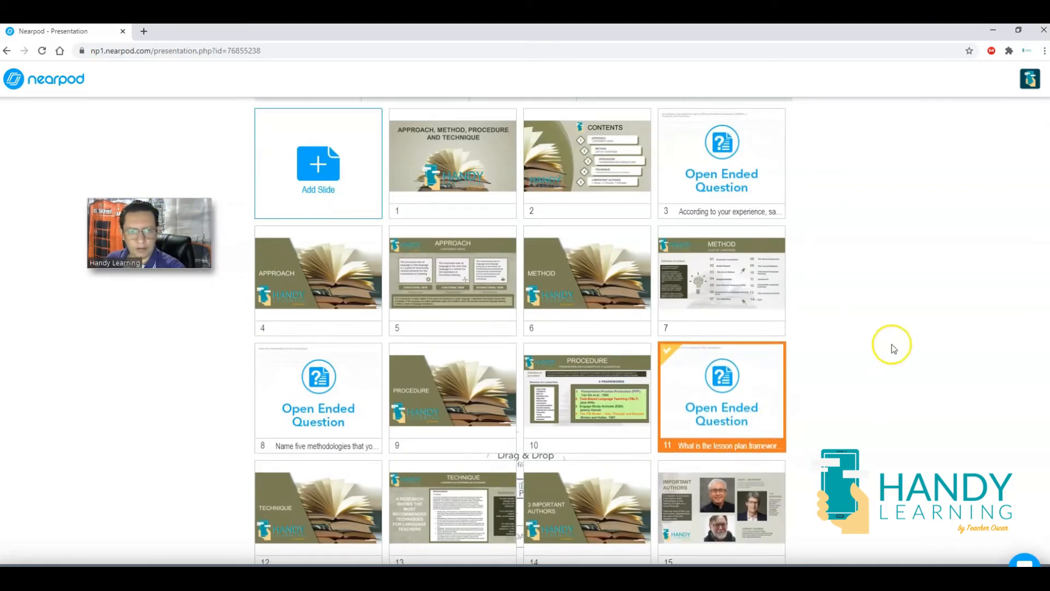
scroll(820, 321, down, 6)
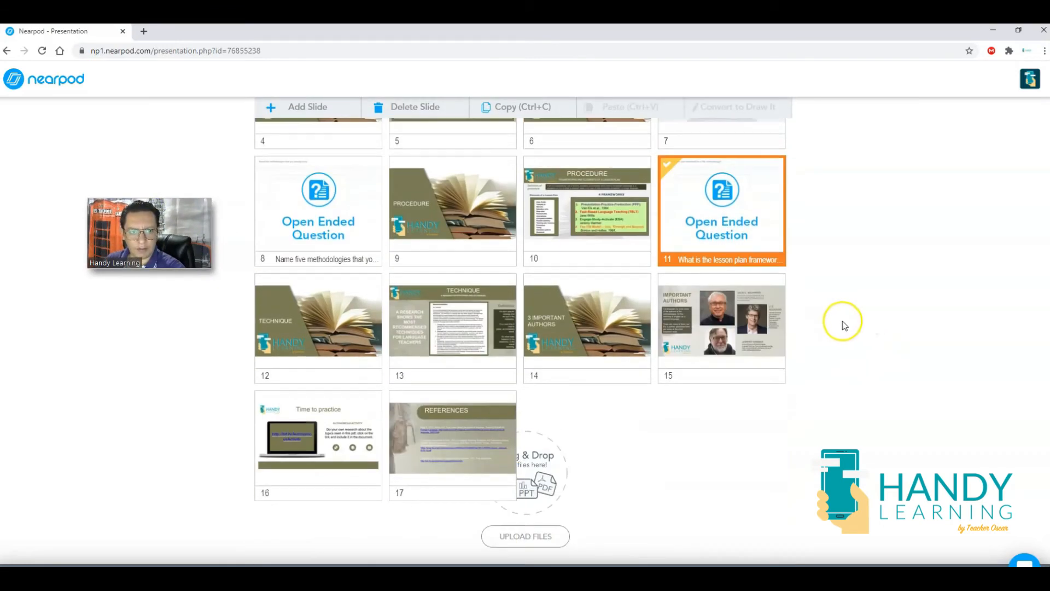
click(853, 574)
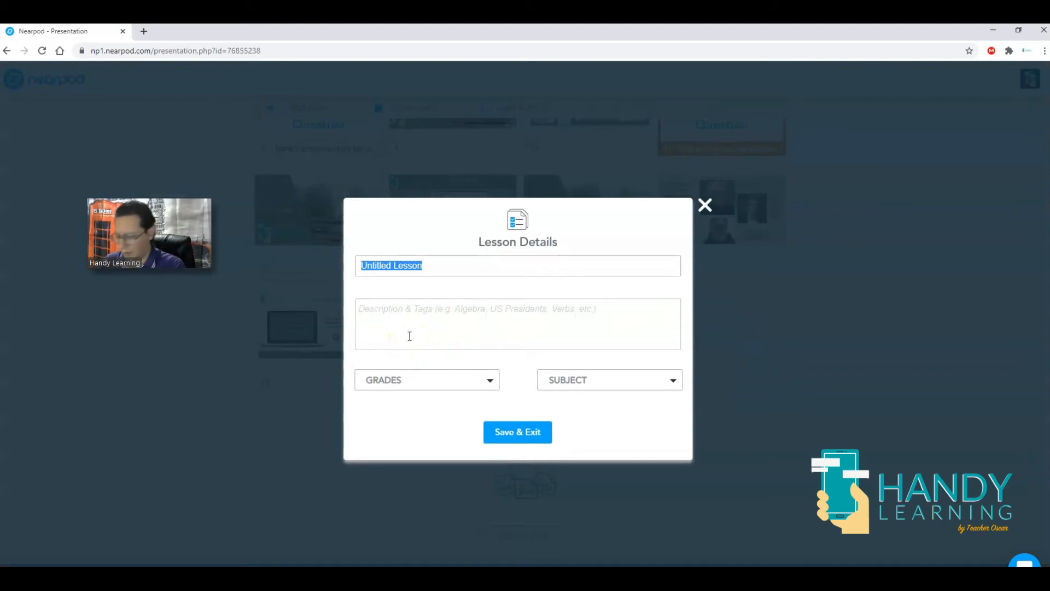
text(APPROACH METHOD AND PROCEDURE)
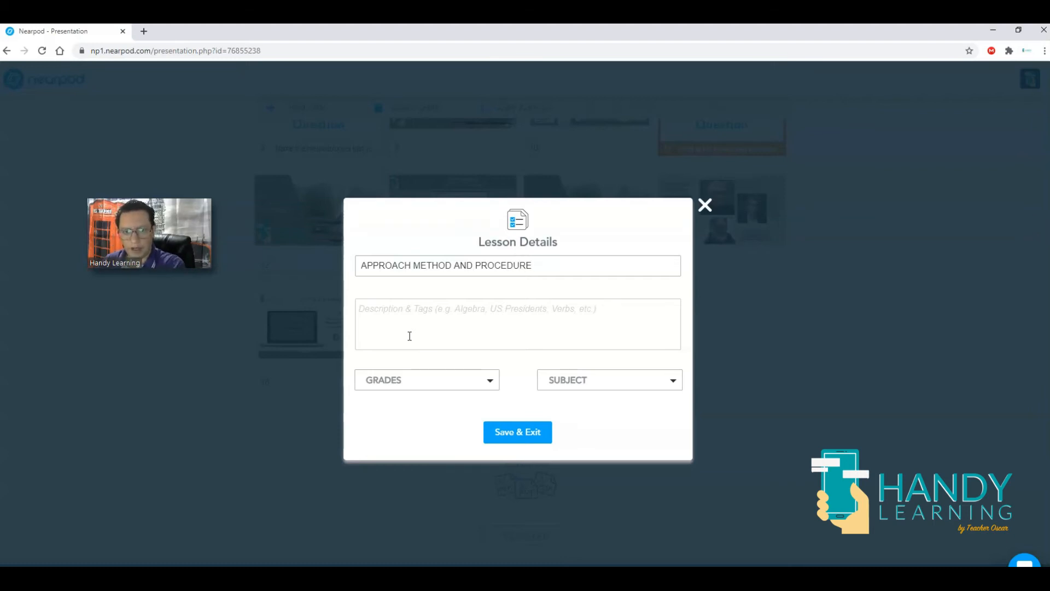
Set the lesson's grade to Higher Ed and its subject to English Language Arts, and save the lesson to the library.
click(468, 378)
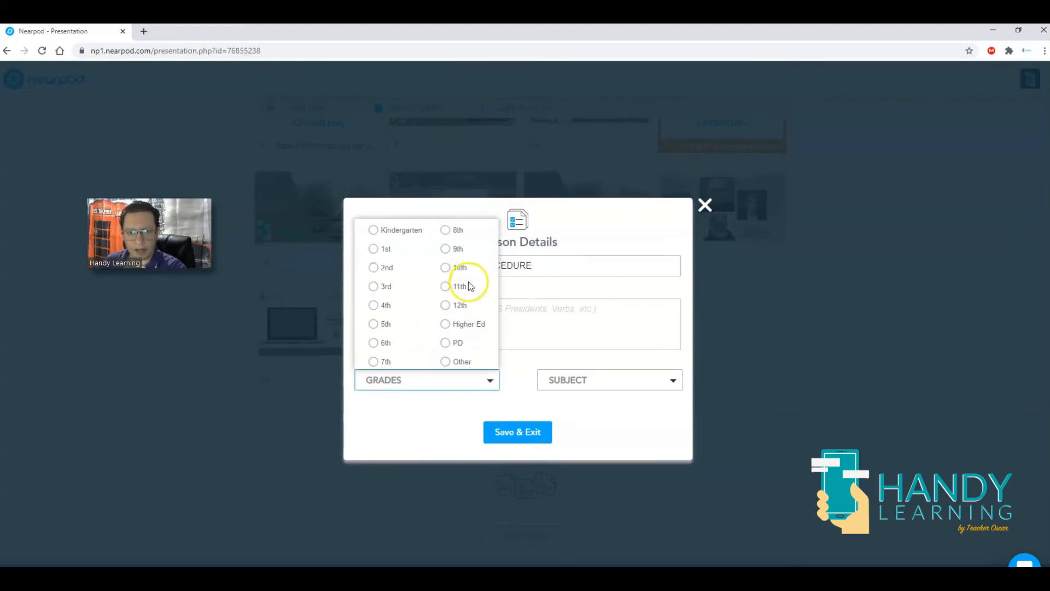
click(445, 323)
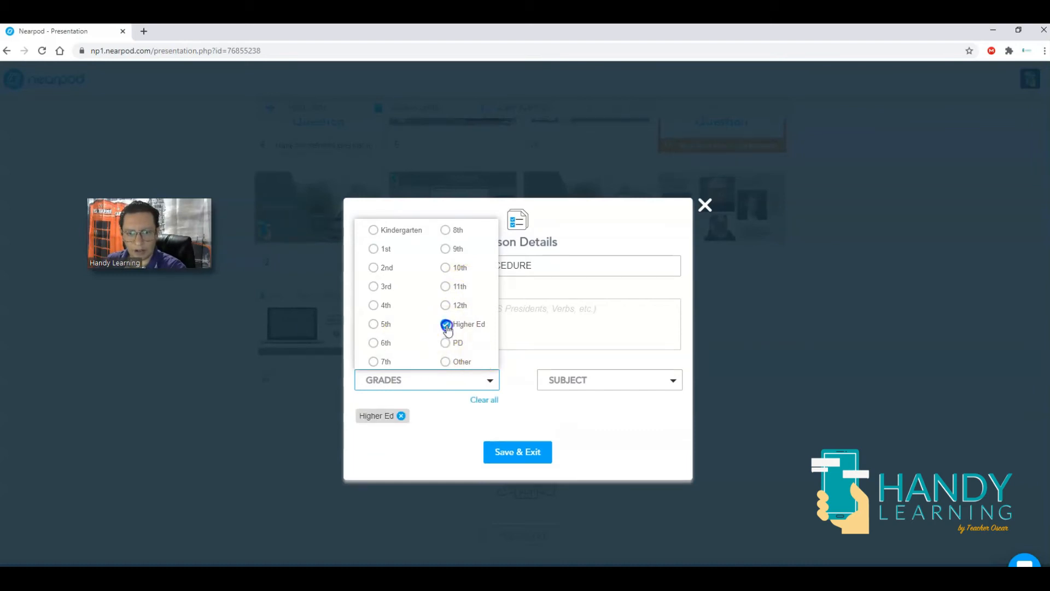
click(633, 380)
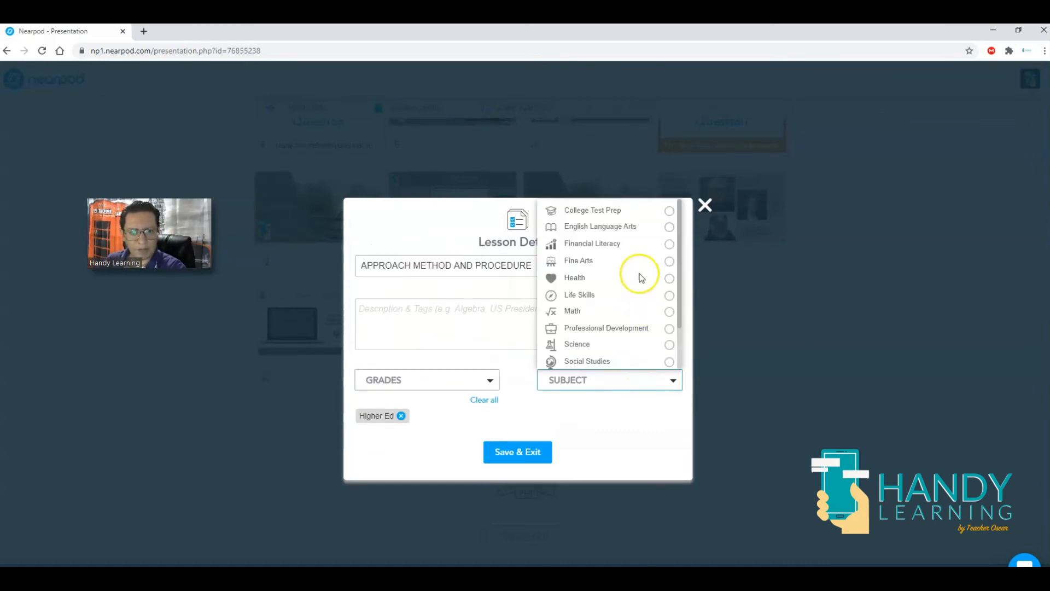
click(668, 229)
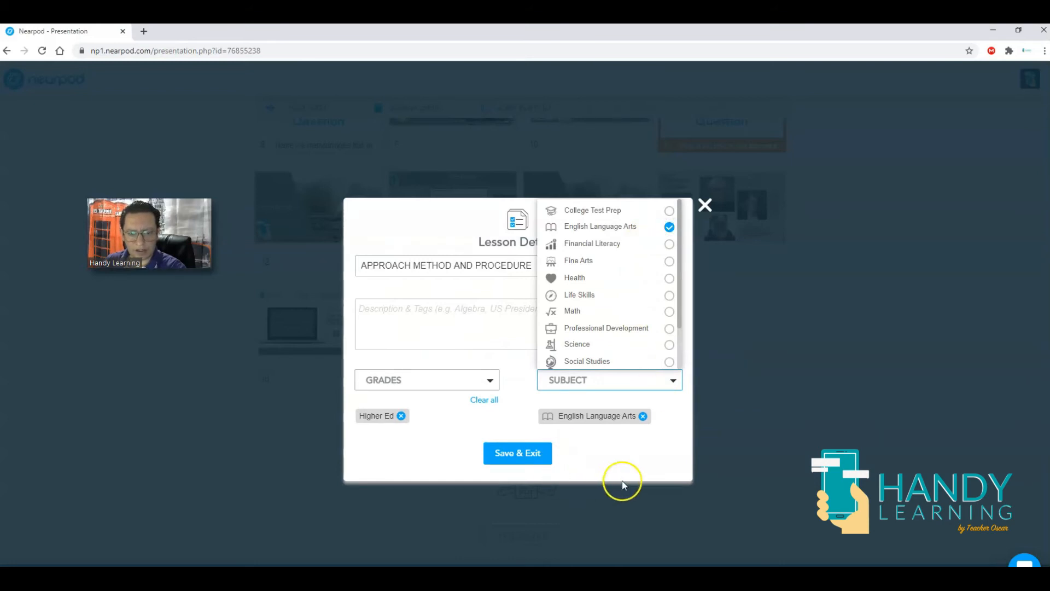
click(534, 462)
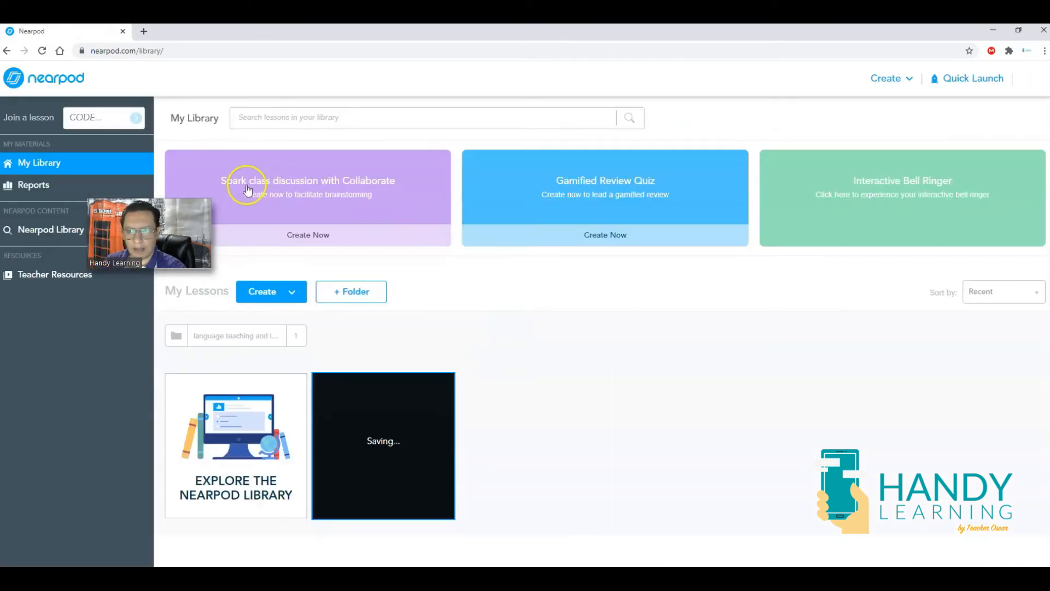
Move the APPROACH METHOD AND PROCEDURE lesson into the "language teaching and learning" folder and open that folder.
drag(155, 204, 777, 332)
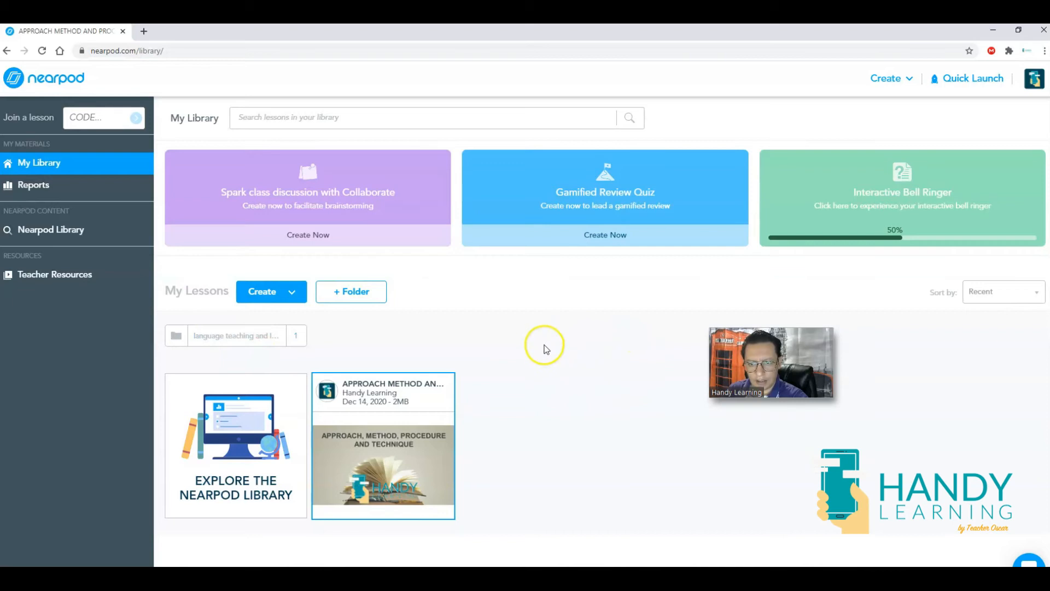
drag(421, 389, 221, 338)
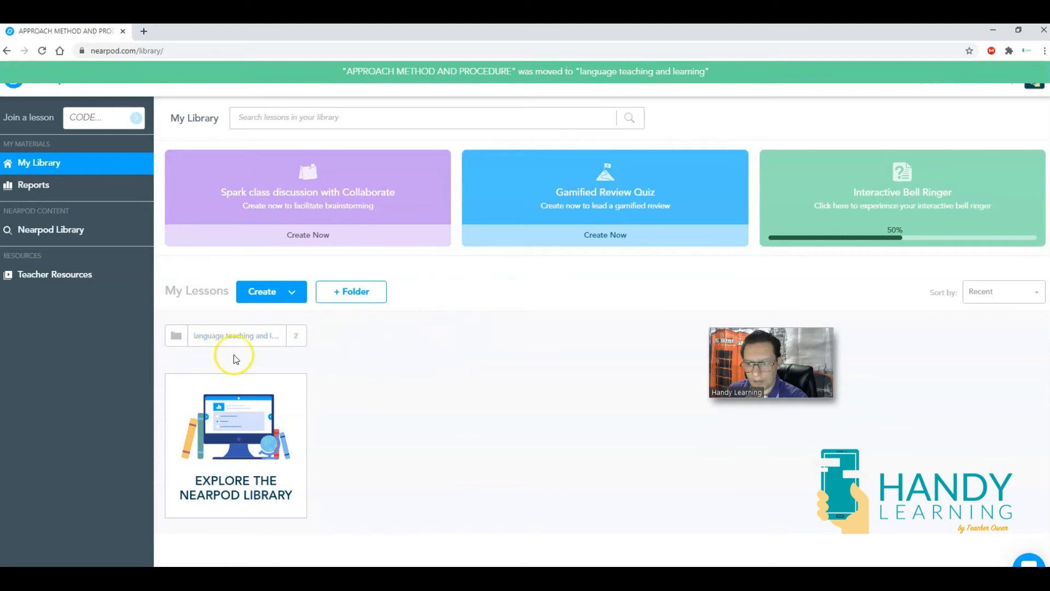
click(224, 335)
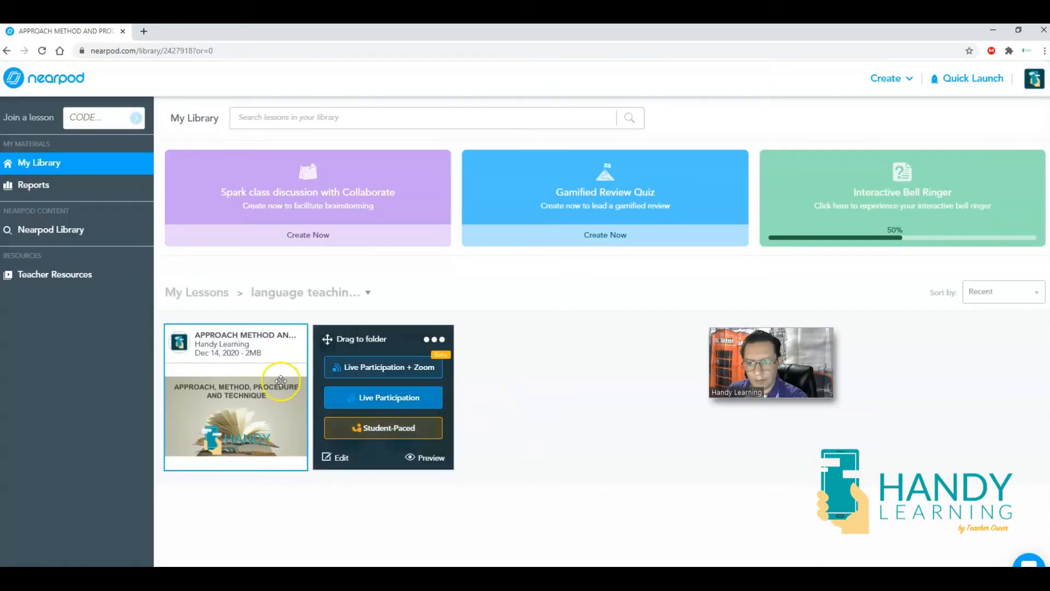
Preview the APPROACH METHOD AND PROCEDURE lesson from its title slide through the first open-ended question on slide 3.
mouse_move(226, 432)
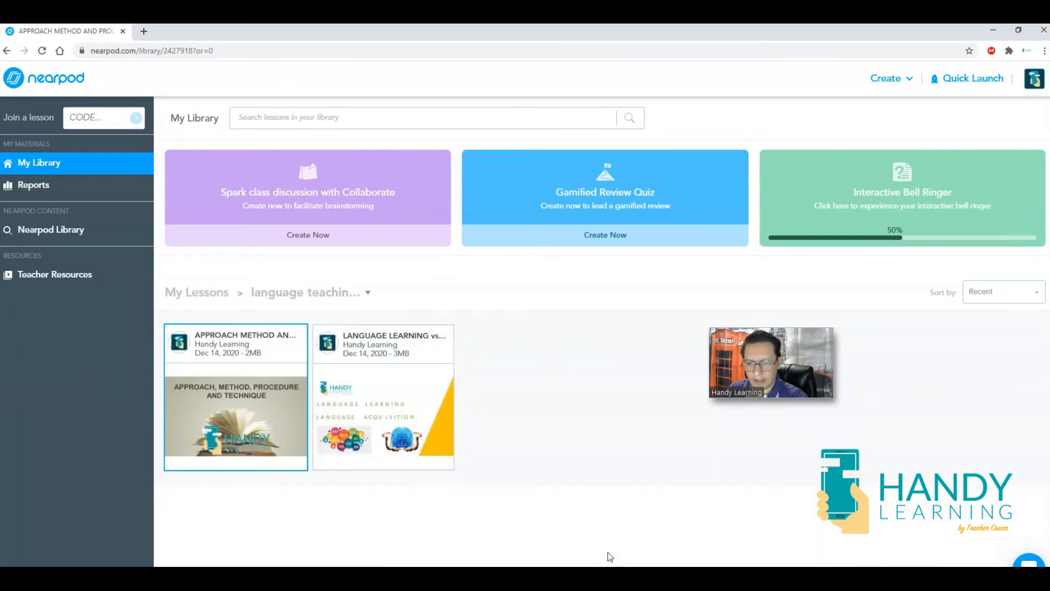
mouse_move(262, 442)
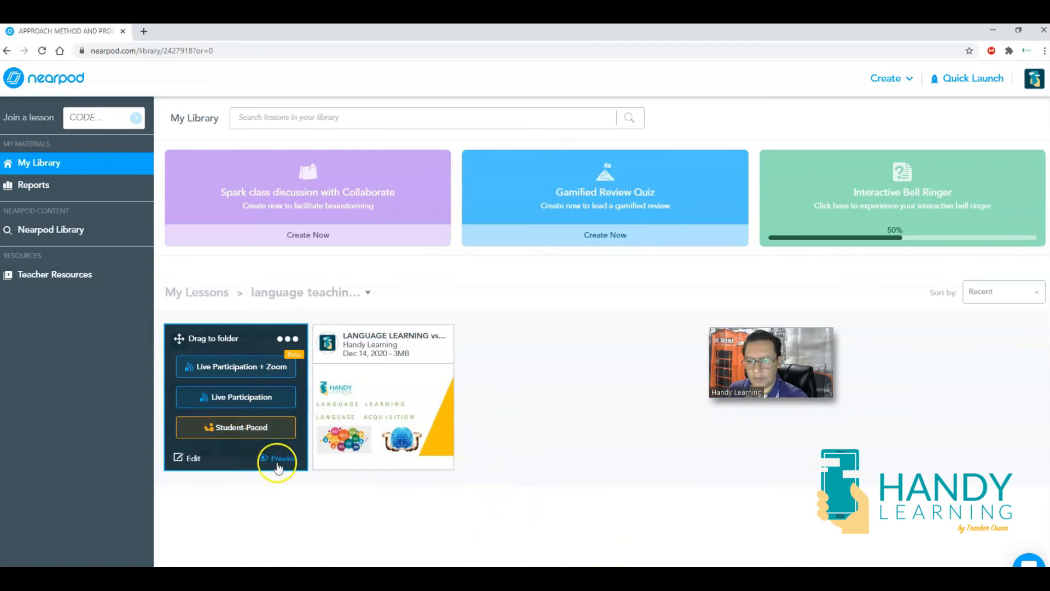
click(278, 459)
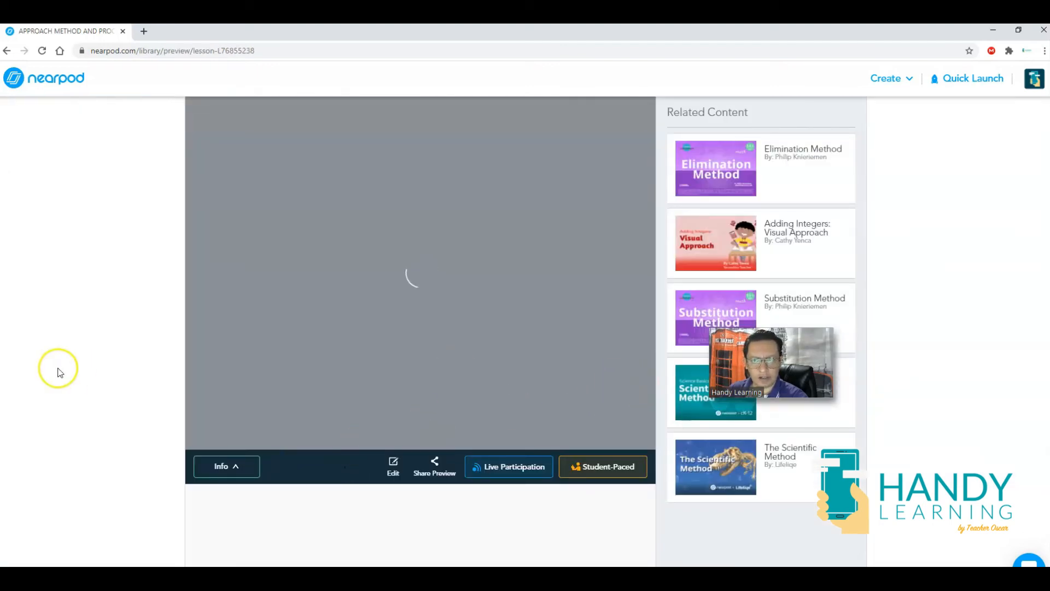
mouse_move(770, 352)
drag(770, 342, 87, 159)
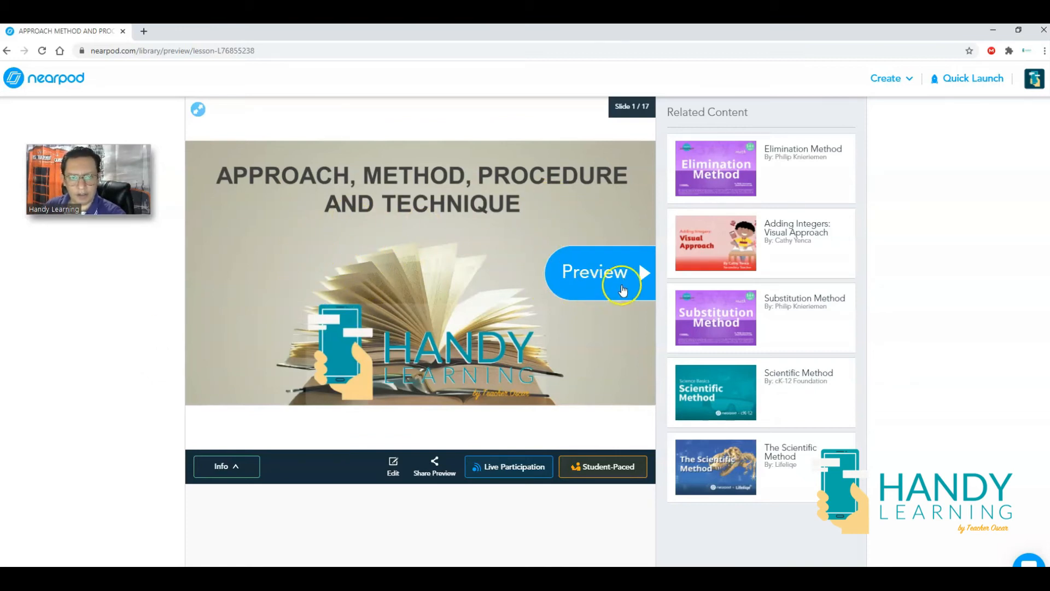
click(602, 274)
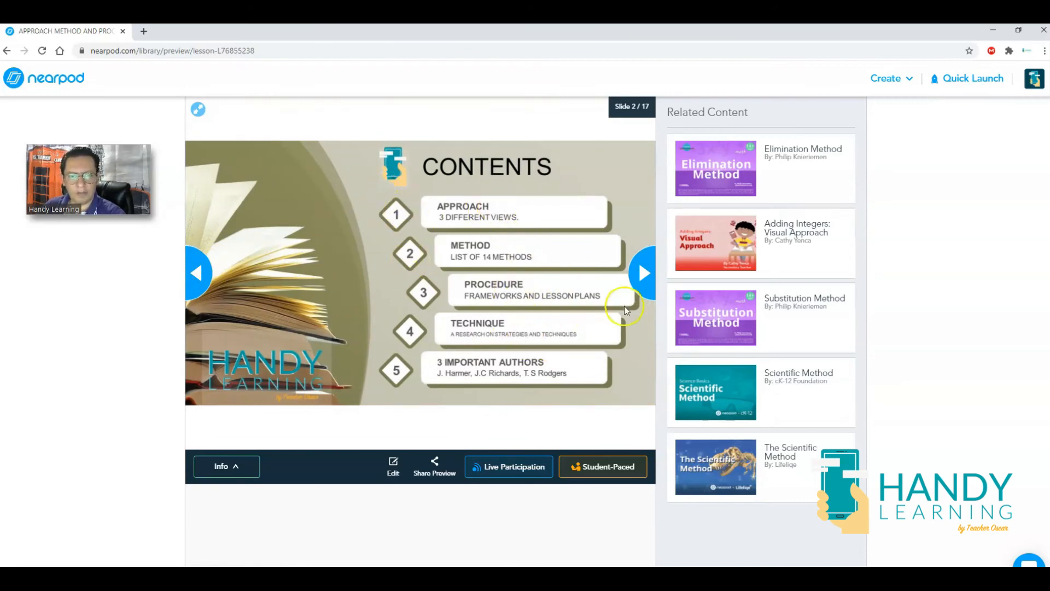
click(645, 274)
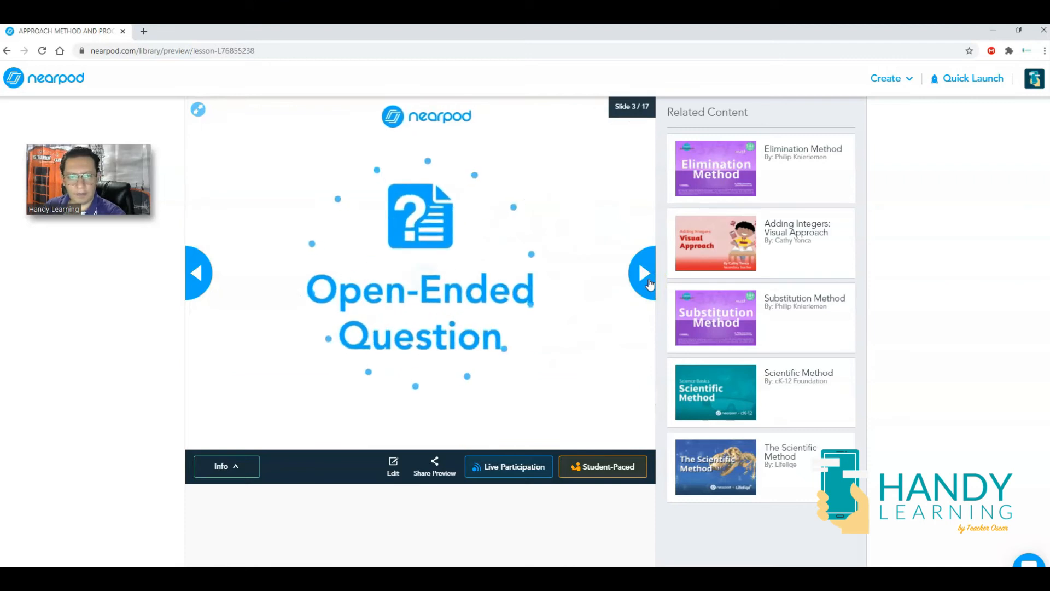
click(628, 276)
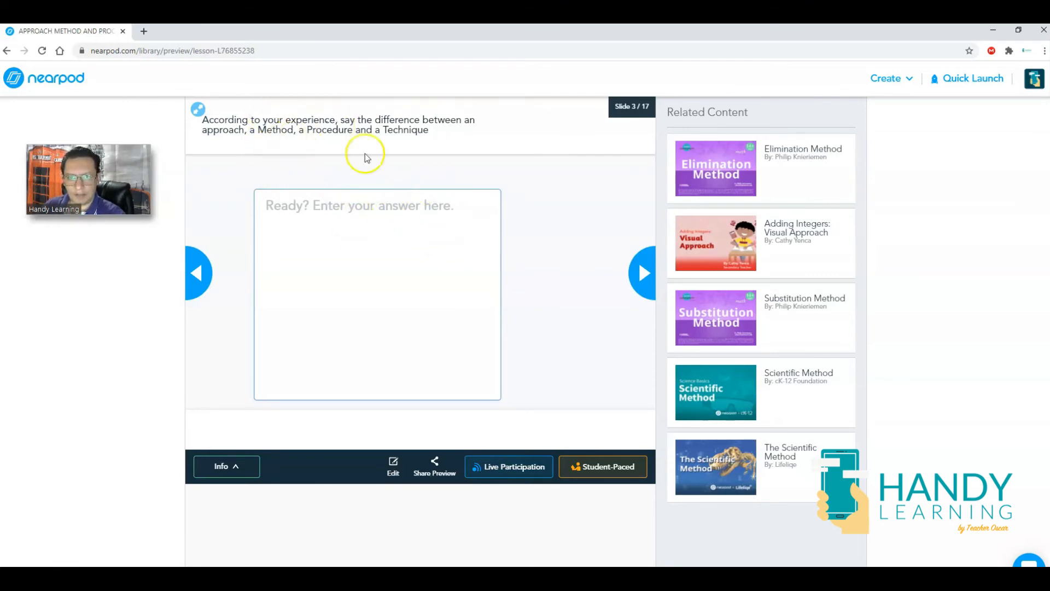
Review the previewed lesson from the APPROACH title slide through the TBL framework question on slide 11.
click(644, 274)
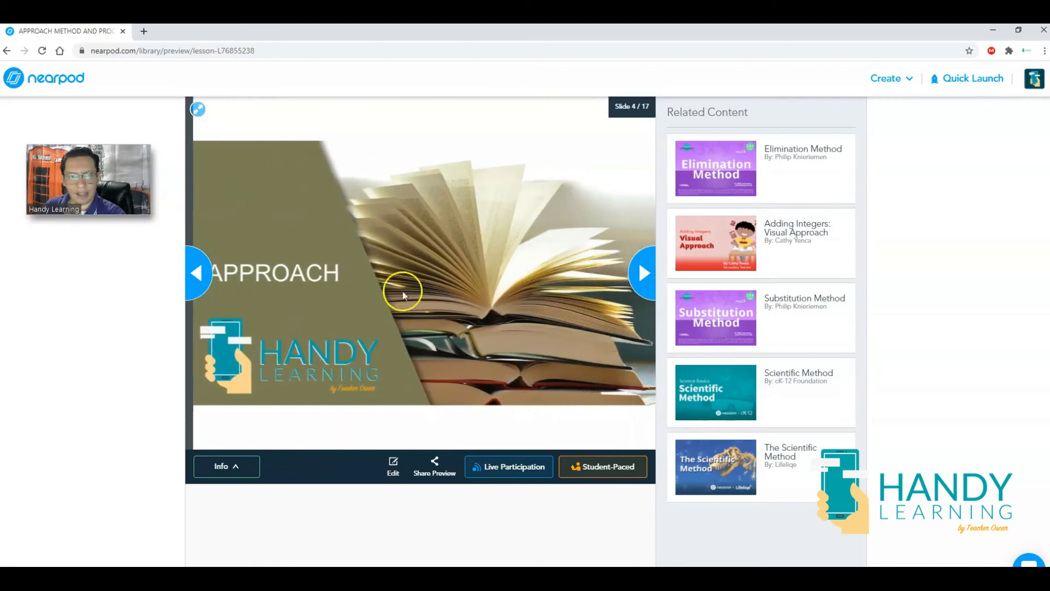
click(648, 283)
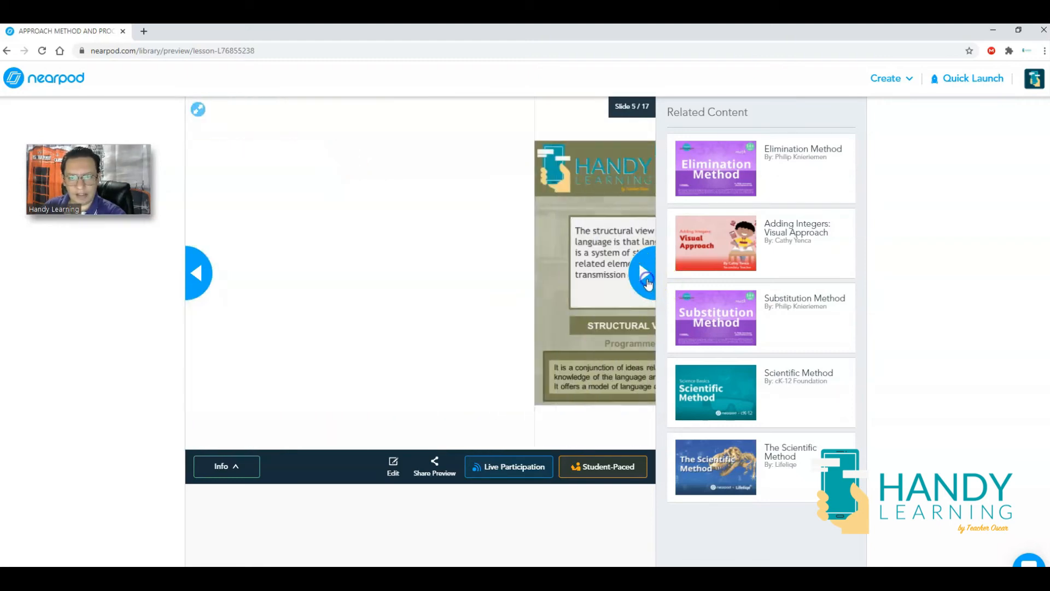
click(647, 283)
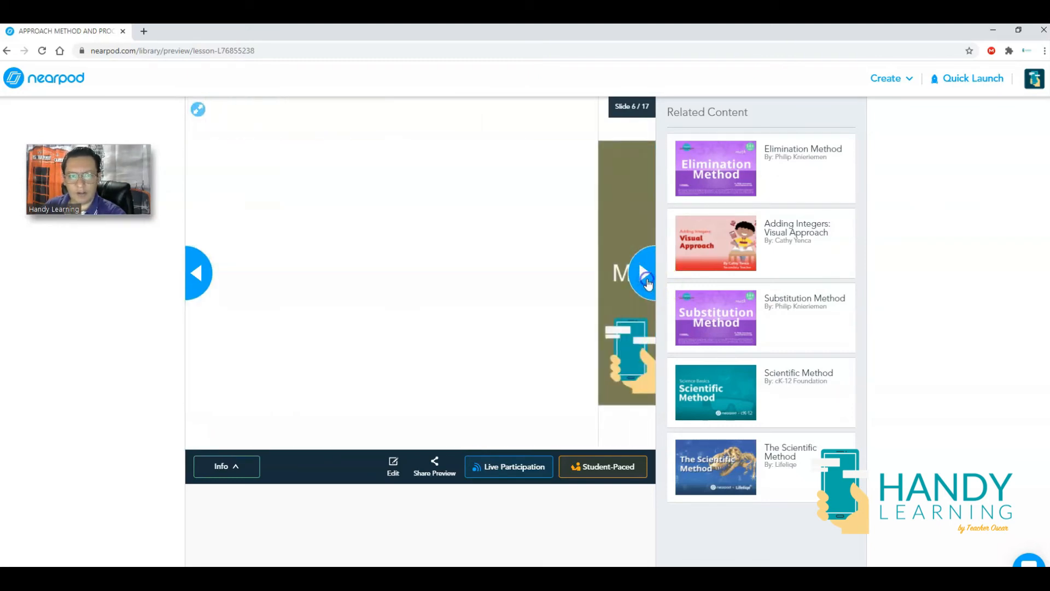
click(647, 283)
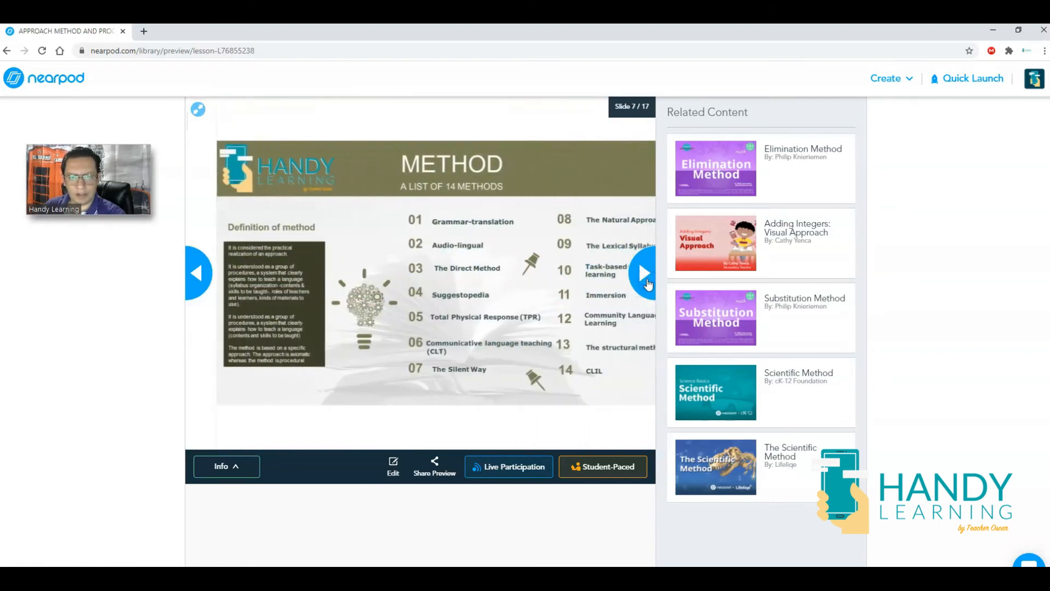
click(648, 283)
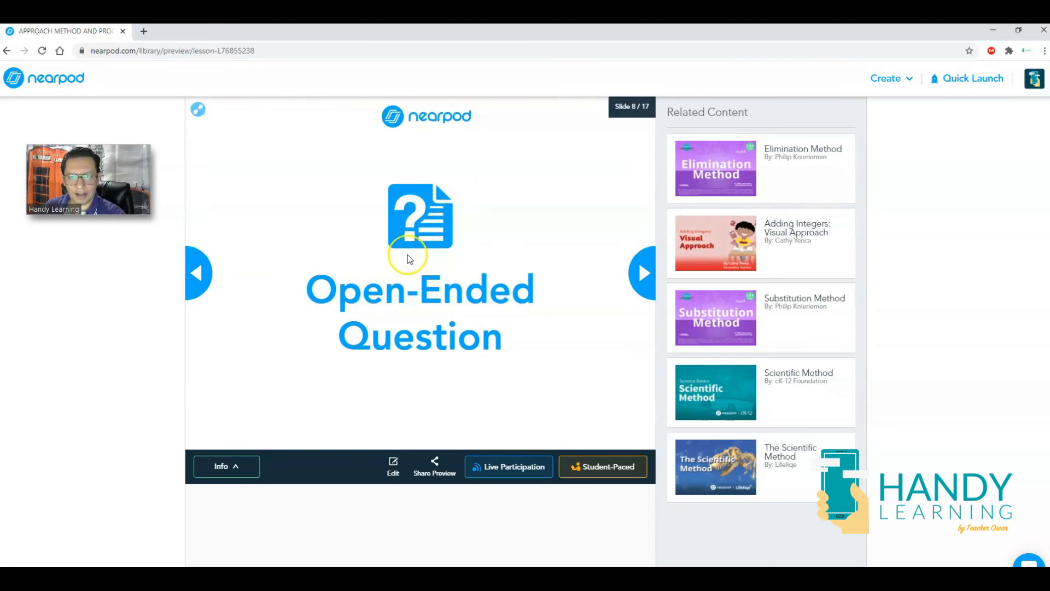
click(641, 274)
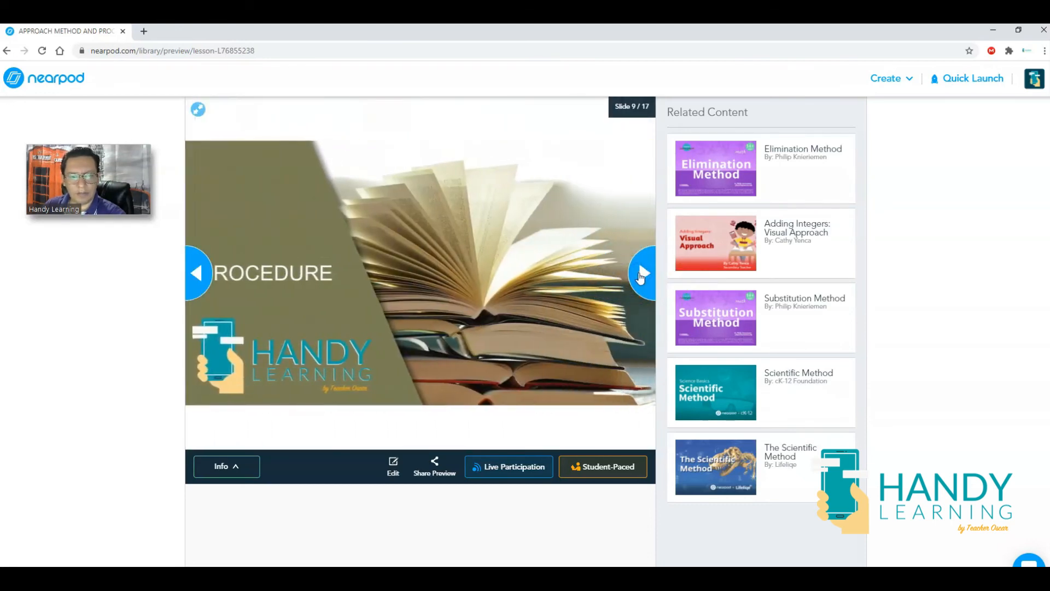
click(641, 273)
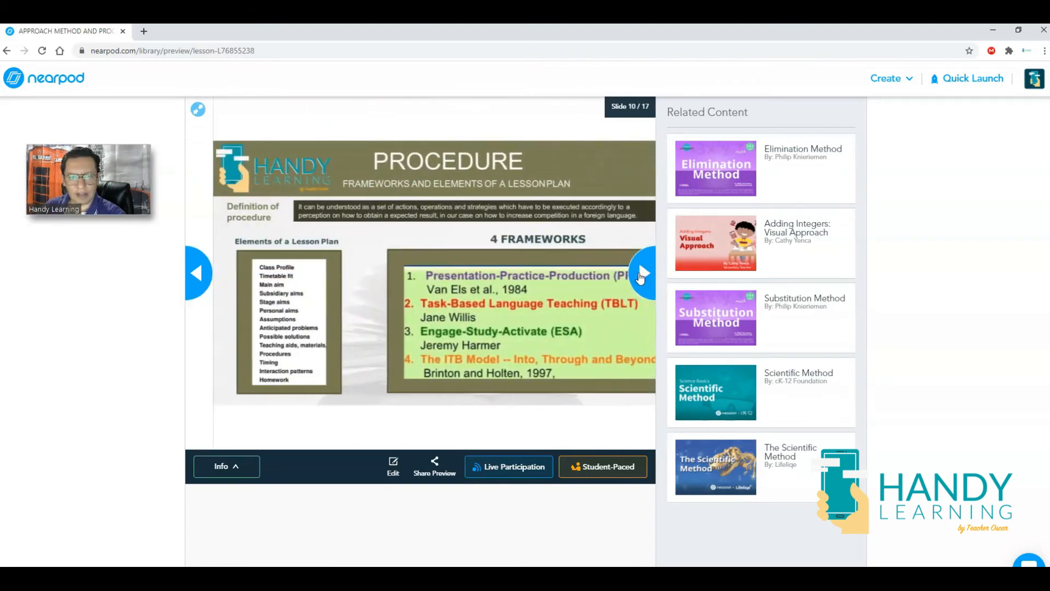
click(641, 274)
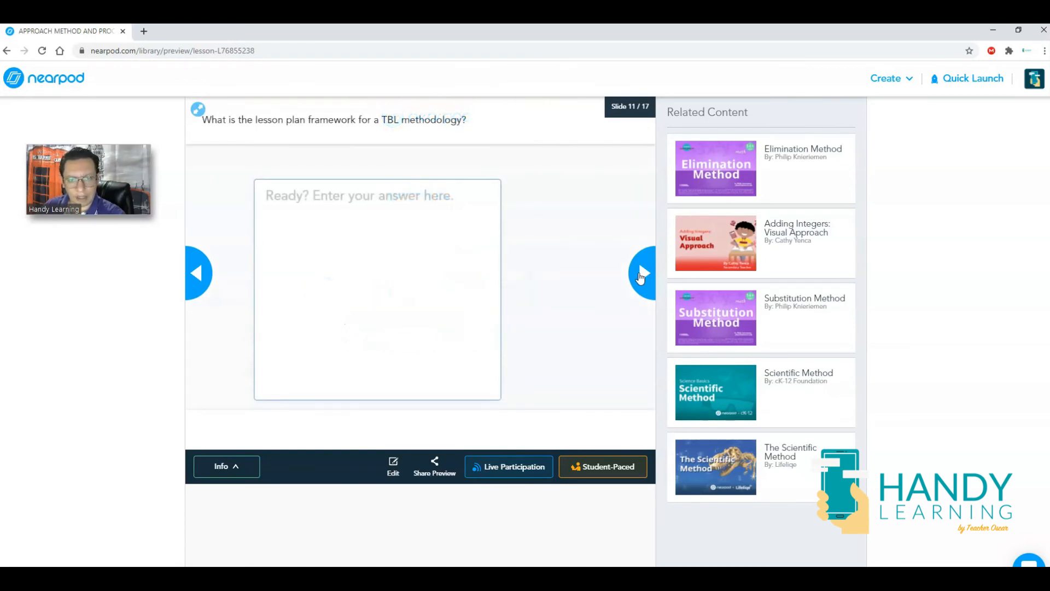
Review the rest of the previewed lesson, from the TECHNIQUE title slide to the REFERENCES slide.
click(640, 273)
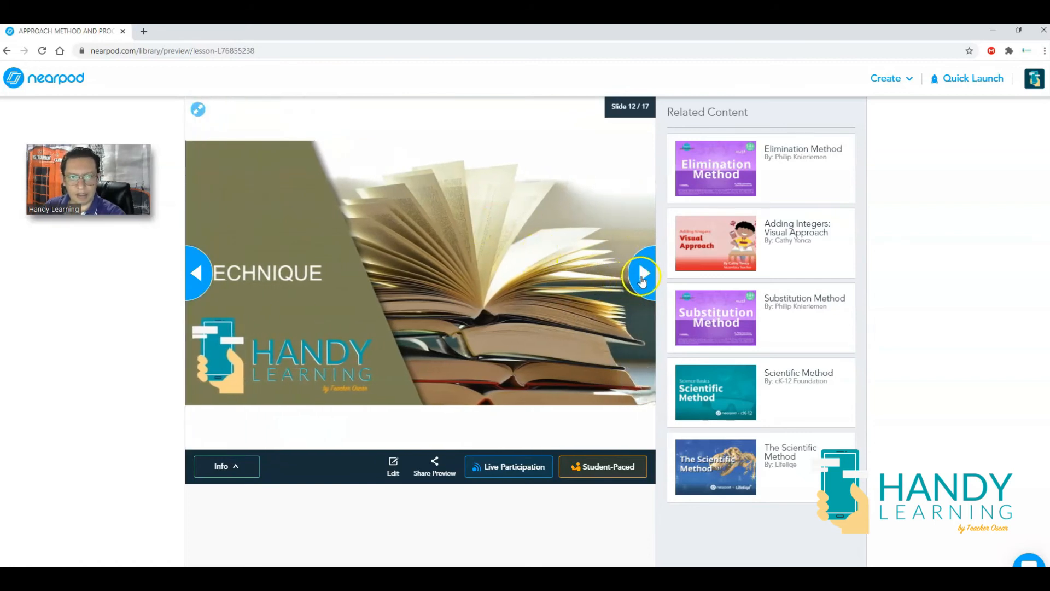
click(642, 276)
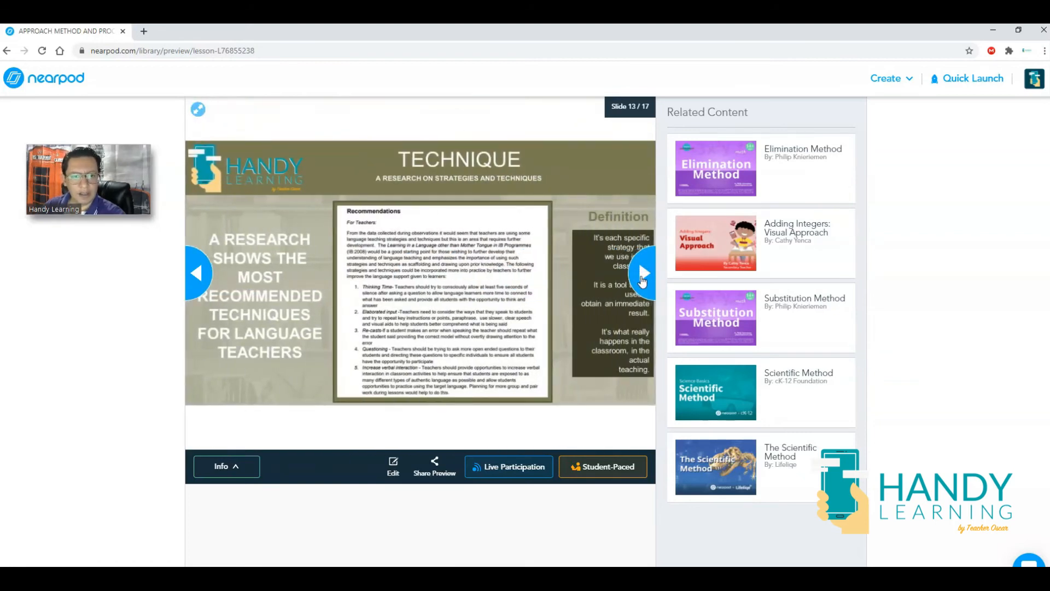
click(636, 282)
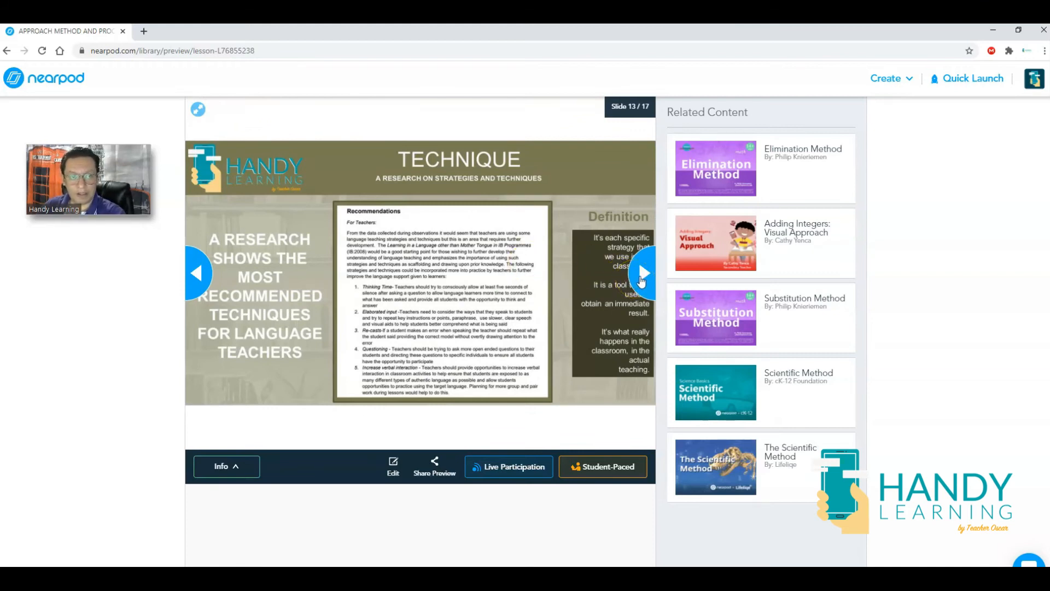
click(641, 281)
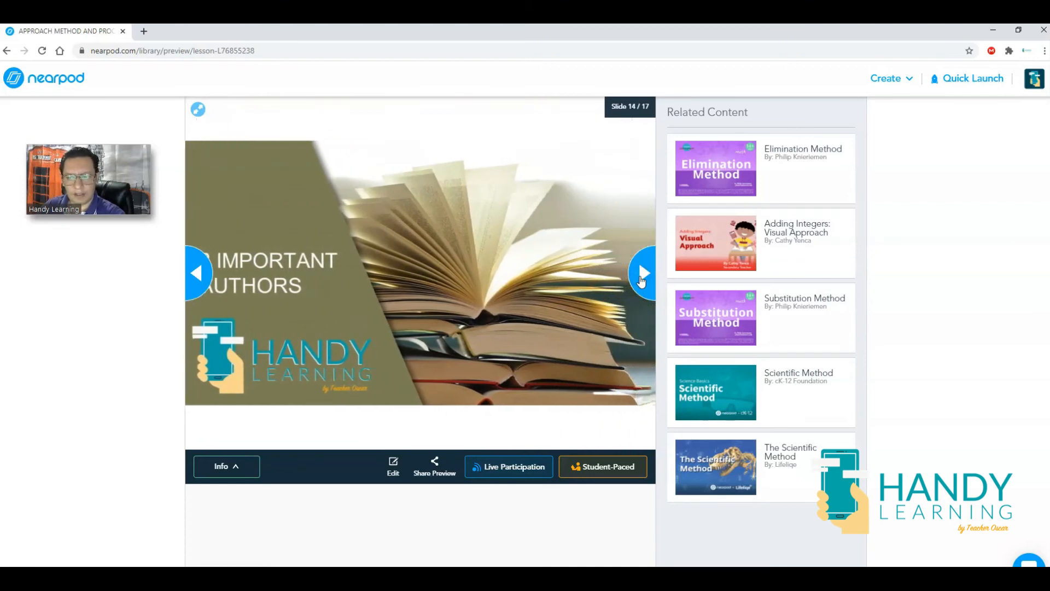
click(641, 281)
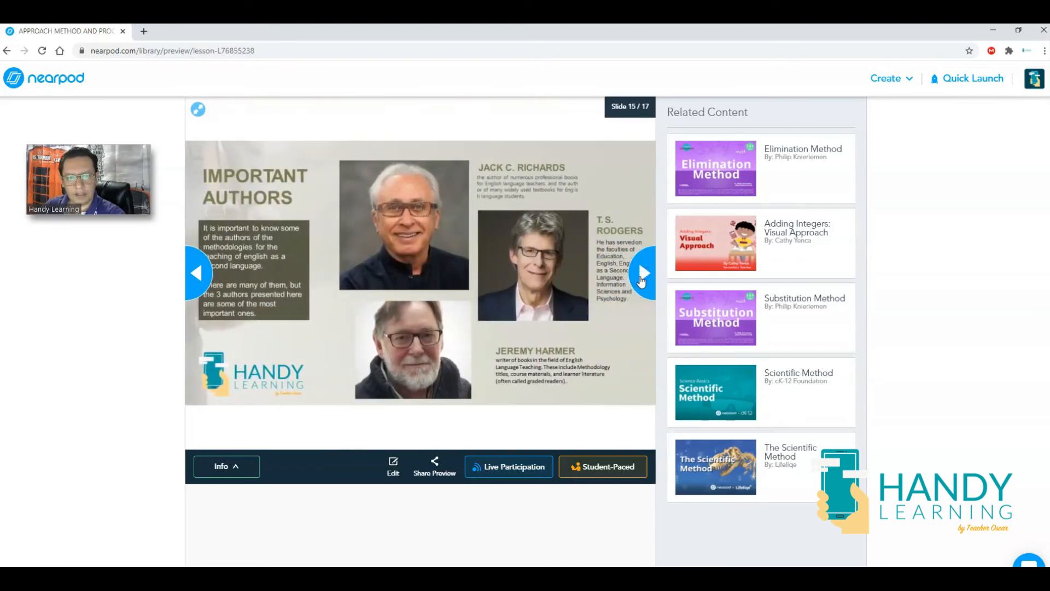
click(642, 281)
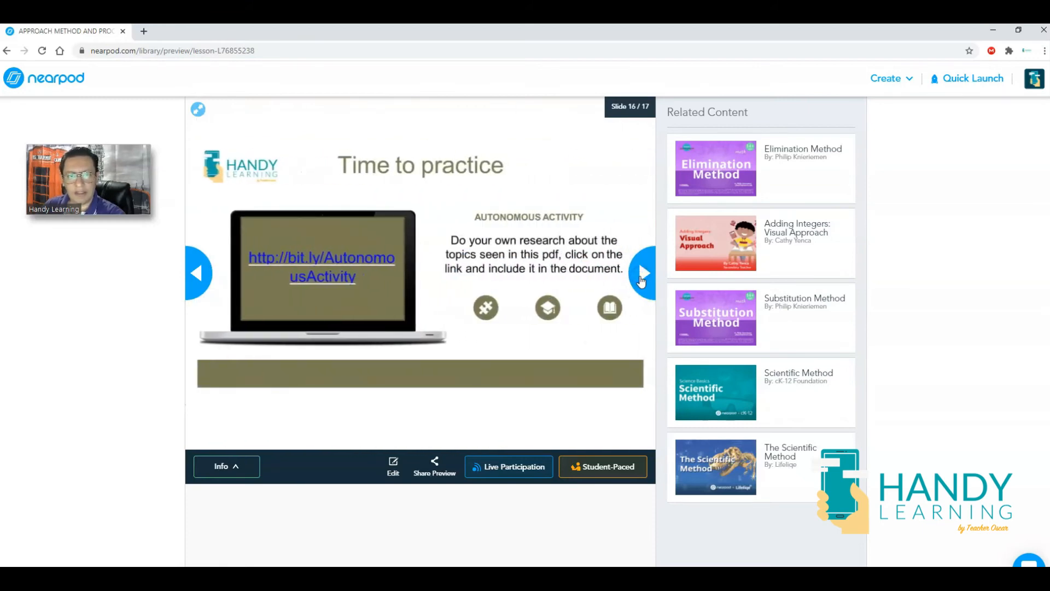
click(641, 280)
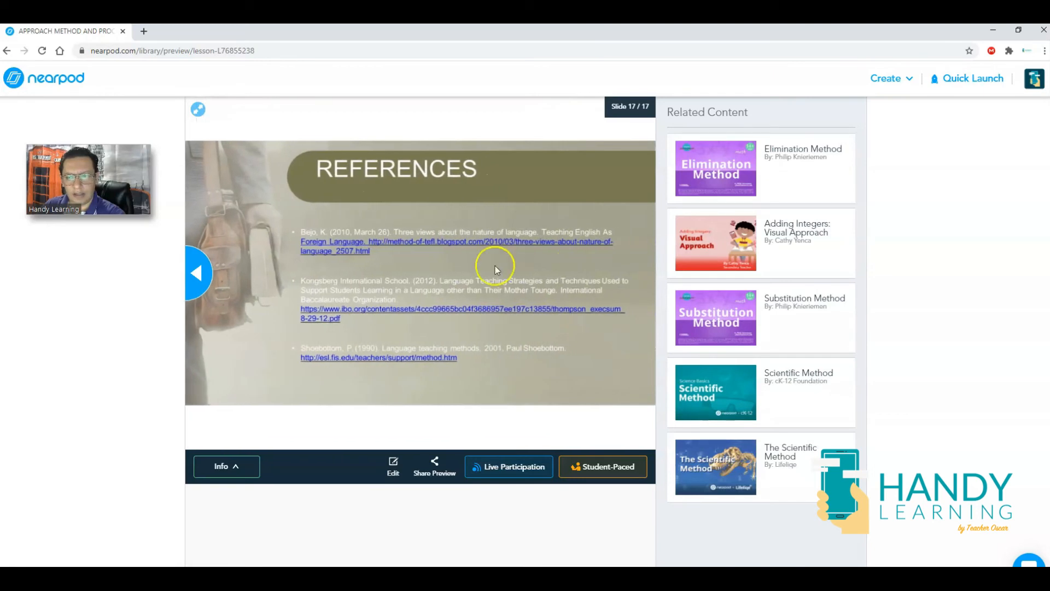